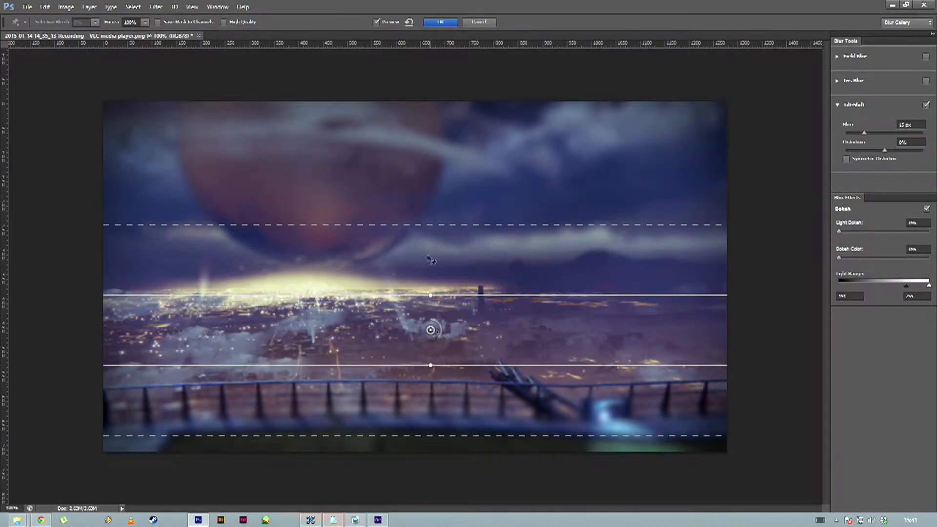
# - Narrow the tilt-shift focus band and its blur transitions around the city lights, between the horizon and the railing
pyautogui.moveTo(430, 227); pyautogui.dragTo(433, 273)
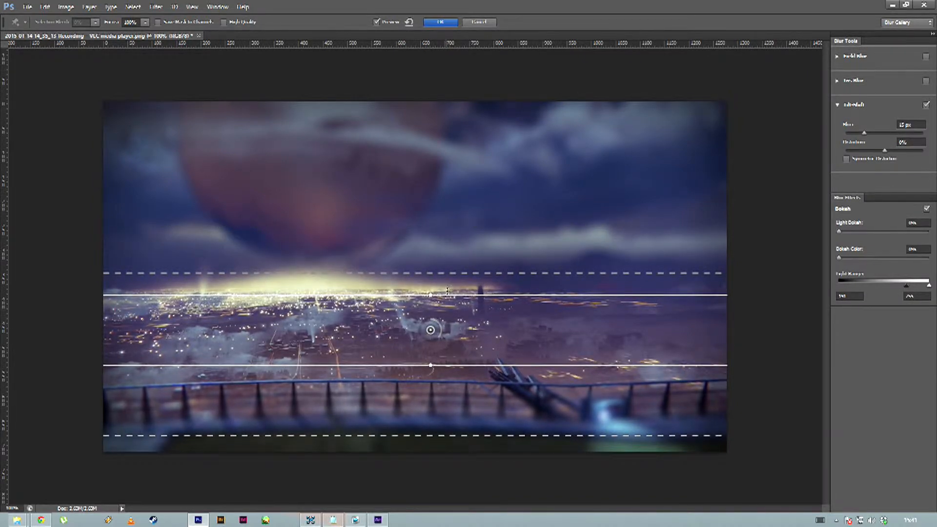
pyautogui.moveTo(431, 331); pyautogui.dragTo(430, 326)
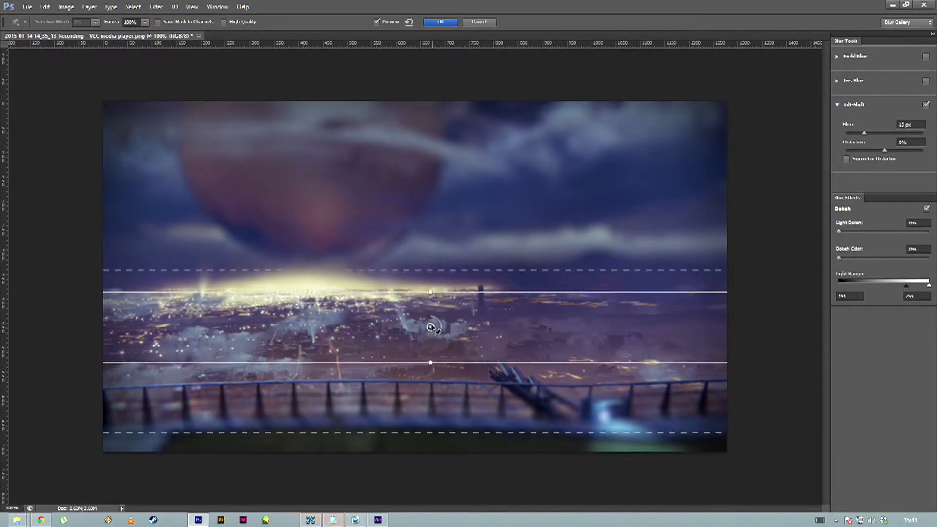
pyautogui.moveTo(468, 362); pyautogui.dragTo(466, 355)
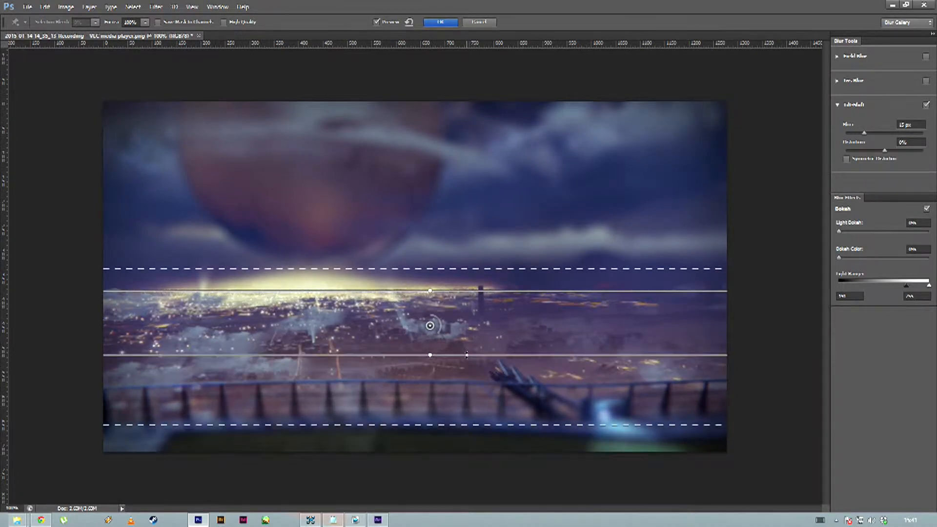
pyautogui.moveTo(494, 422)
pyautogui.mouseDown()
pyautogui.moveTo(488, 398)
pyautogui.moveTo(489, 411)
pyautogui.mouseUp()
pyautogui.moveTo(442, 269); pyautogui.dragTo(444, 286)
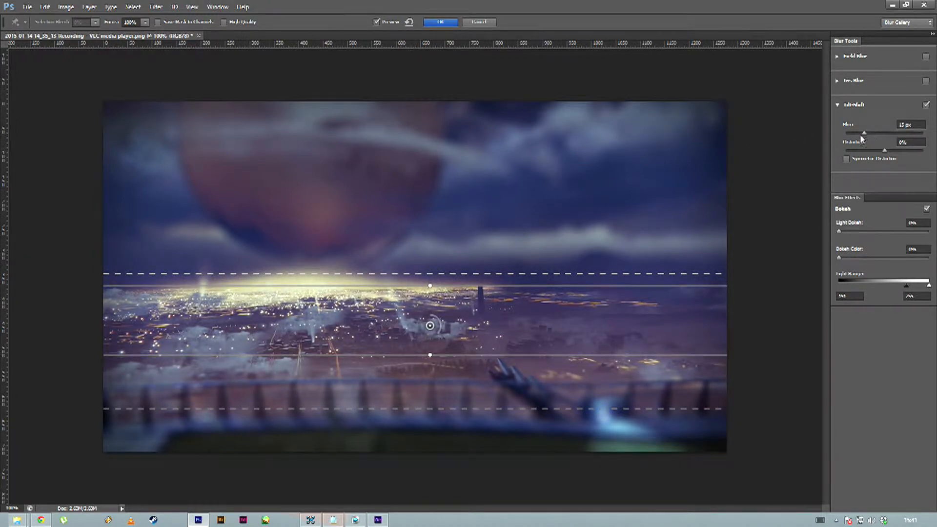
# - Set the tilt-shift blur to 8 px and raise the light bokeh to about 44% and the bokeh color to about 33%
pyautogui.moveTo(859, 139); pyautogui.dragTo(856, 138)
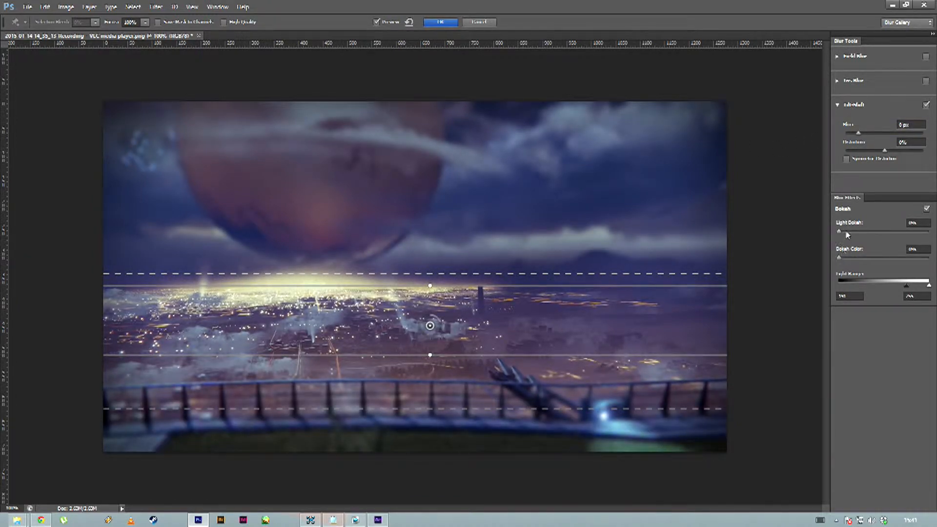
pyautogui.moveTo(850, 232); pyautogui.dragTo(855, 232)
pyautogui.moveTo(840, 260); pyautogui.dragTo(859, 263)
pyautogui.moveTo(856, 232); pyautogui.dragTo(864, 260)
# - Try a 61% tilt-shift distortion, bring it back to 1%, and apply the blur to the image
pyautogui.moveTo(885, 150); pyautogui.dragTo(909, 152)
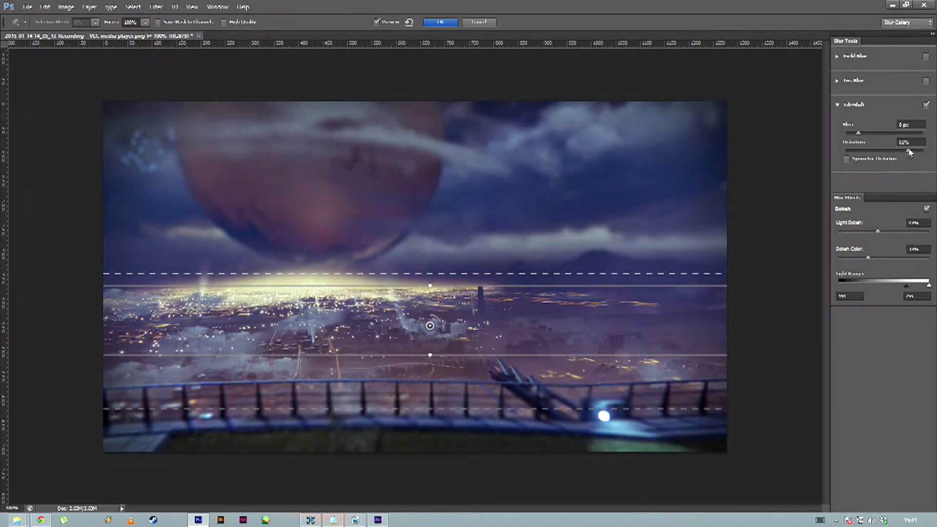
pyautogui.moveTo(909, 152); pyautogui.dragTo(884, 152)
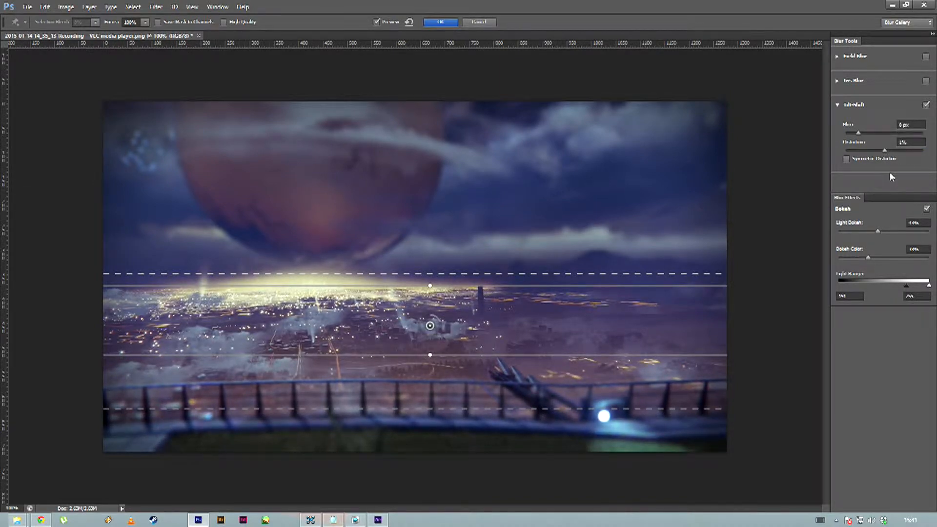
pyautogui.click(441, 22)
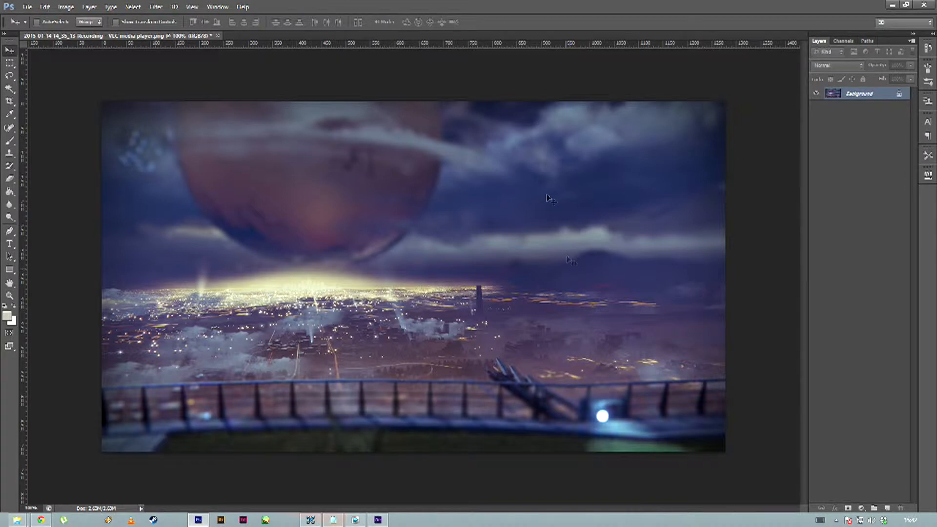
# - Quit Photoshop without saving the image and switch to the untitled Vegas Pro project
pyautogui.click(924, 5)
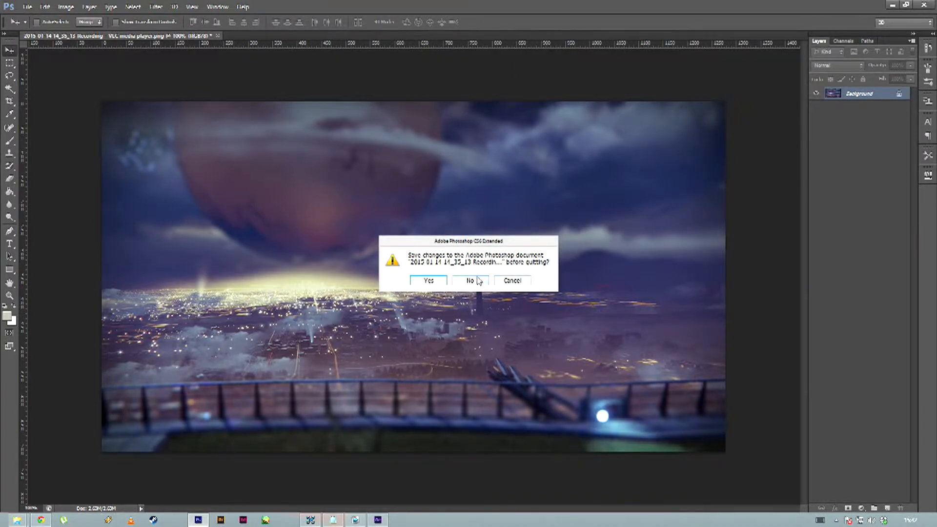
pyautogui.click(470, 280)
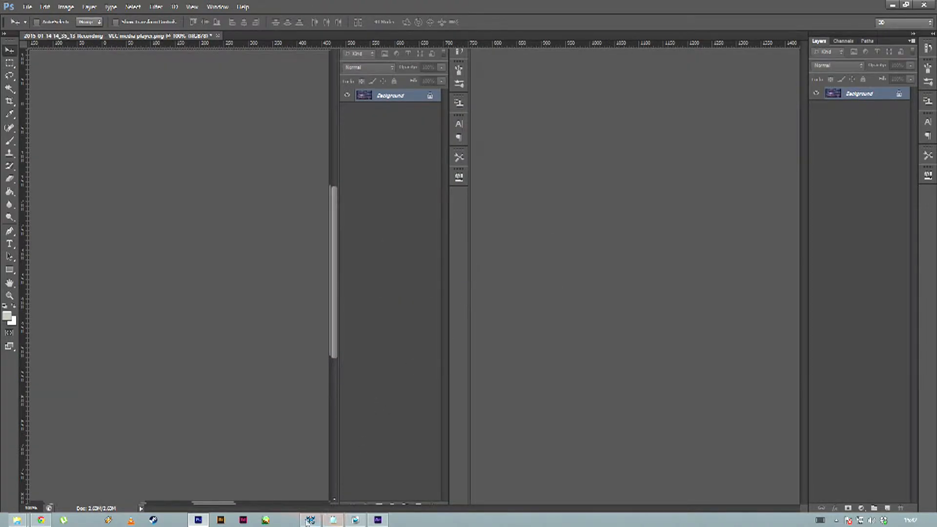
pyautogui.moveTo(359, 522)
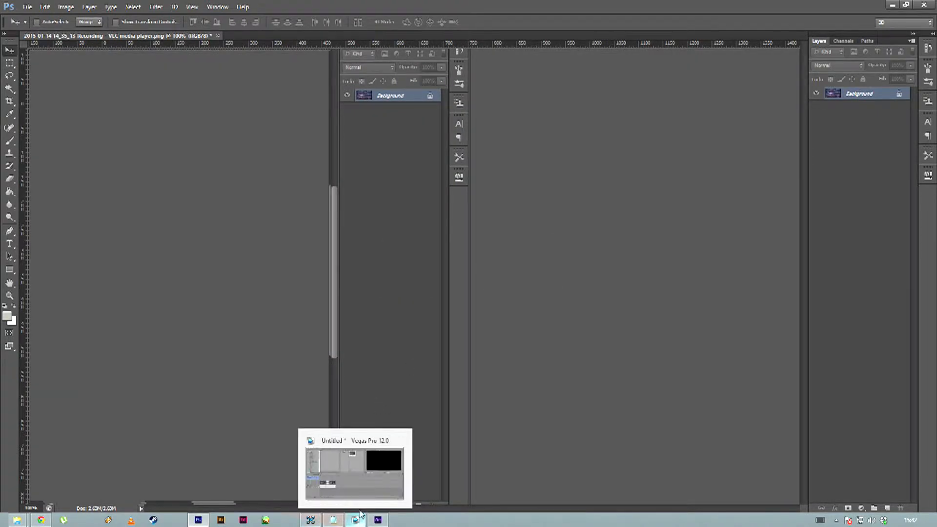
pyautogui.click(361, 516)
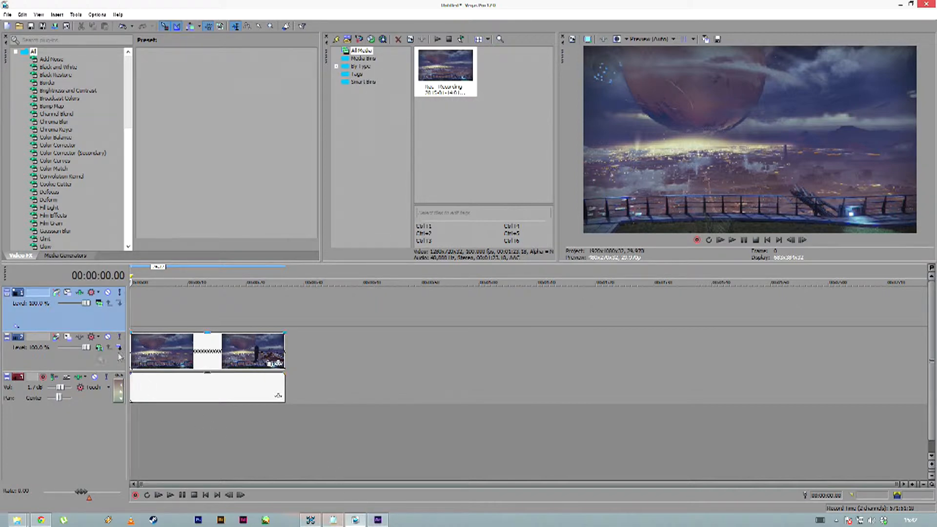
# - Trim the end of the timeline clip to a length of about 21 seconds and play back its opening
pyautogui.rightClick(81, 362)
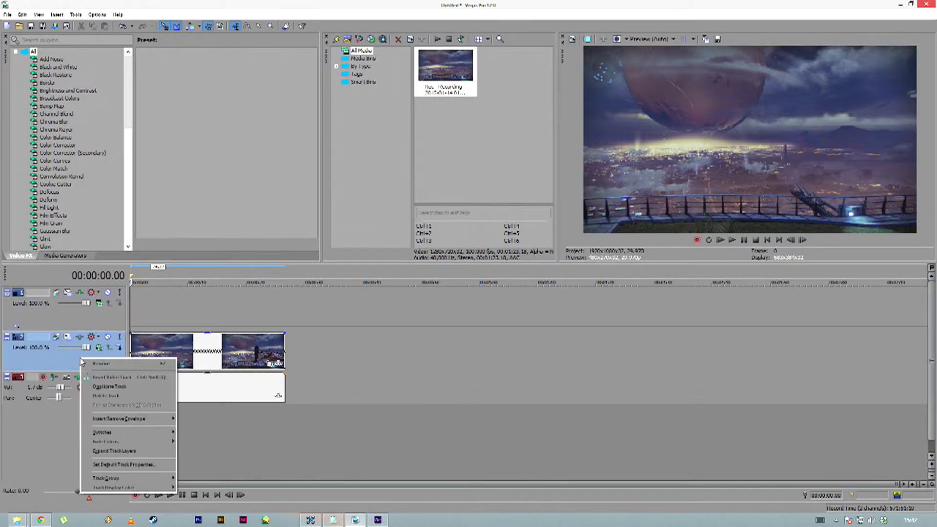
pyautogui.click(205, 440)
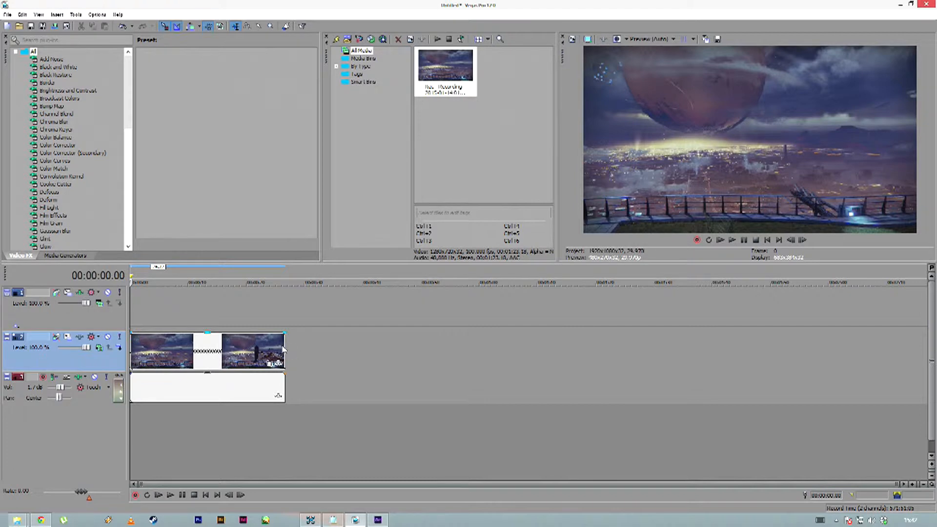
pyautogui.moveTo(283, 344); pyautogui.dragTo(250, 362)
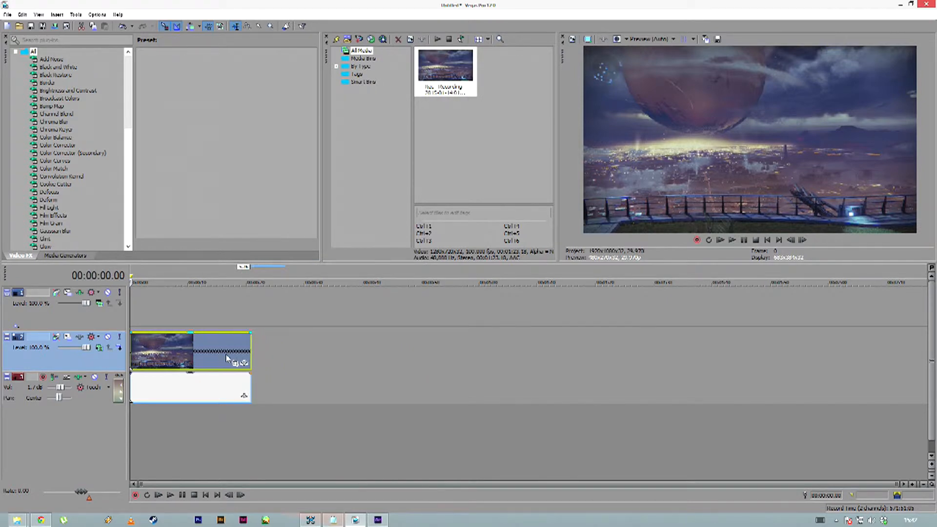
pyautogui.click(732, 240)
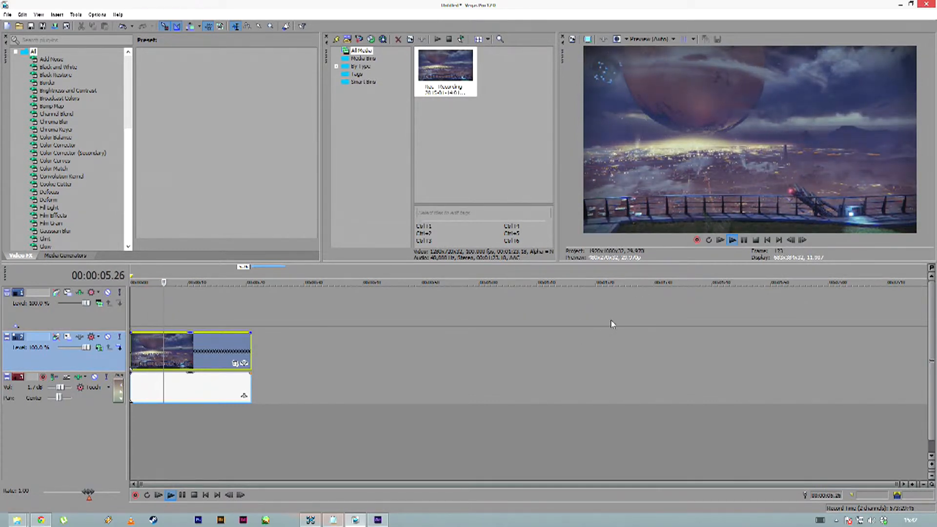
pyautogui.click(745, 241)
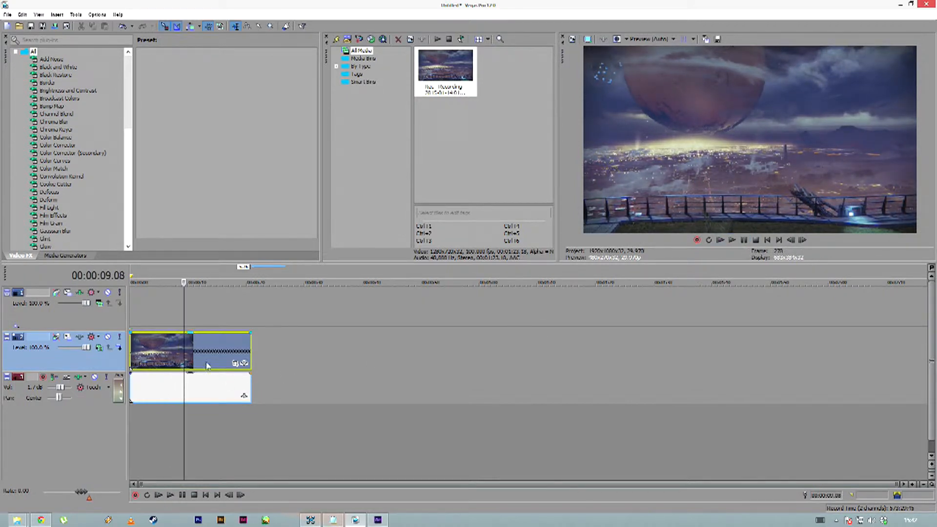
# - Duplicate the video track that holds the clip and delete the empty video track above it
pyautogui.rightClick(110, 364)
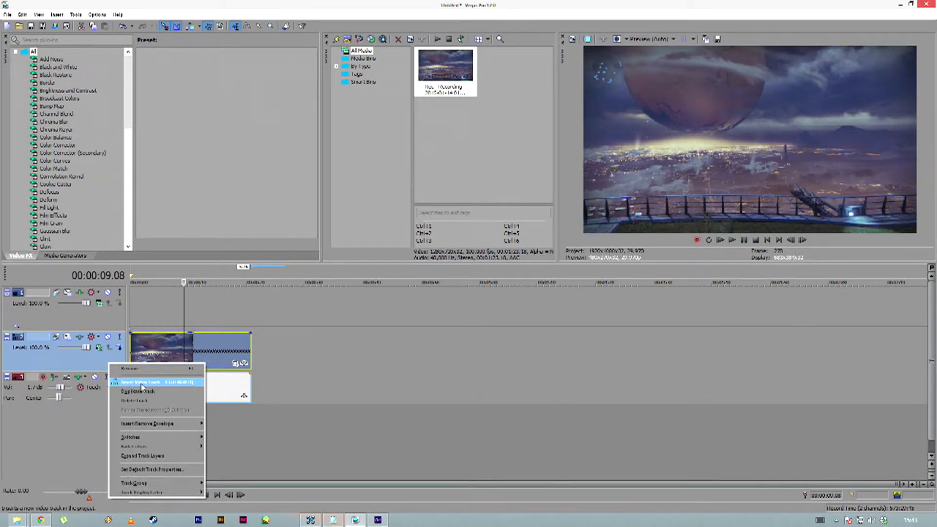
pyautogui.click(168, 395)
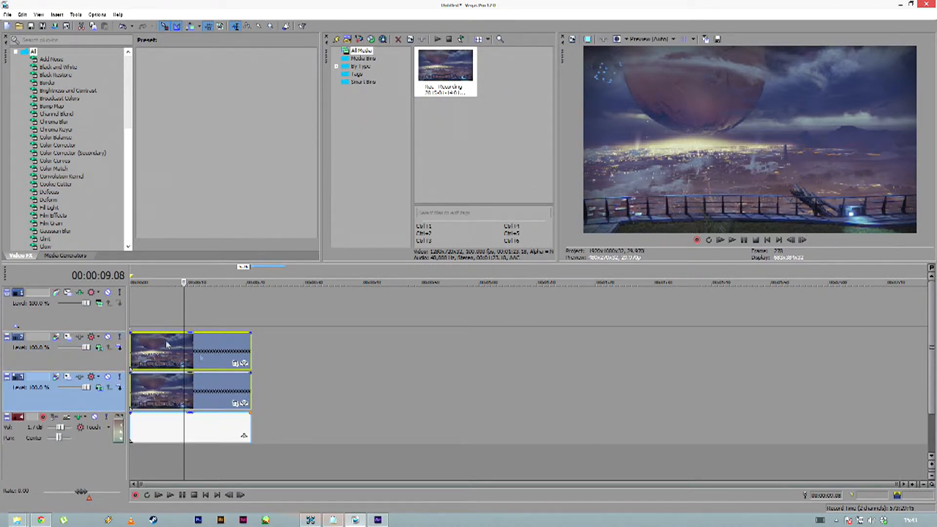
pyautogui.rightClick(85, 322)
pyautogui.click(105, 354)
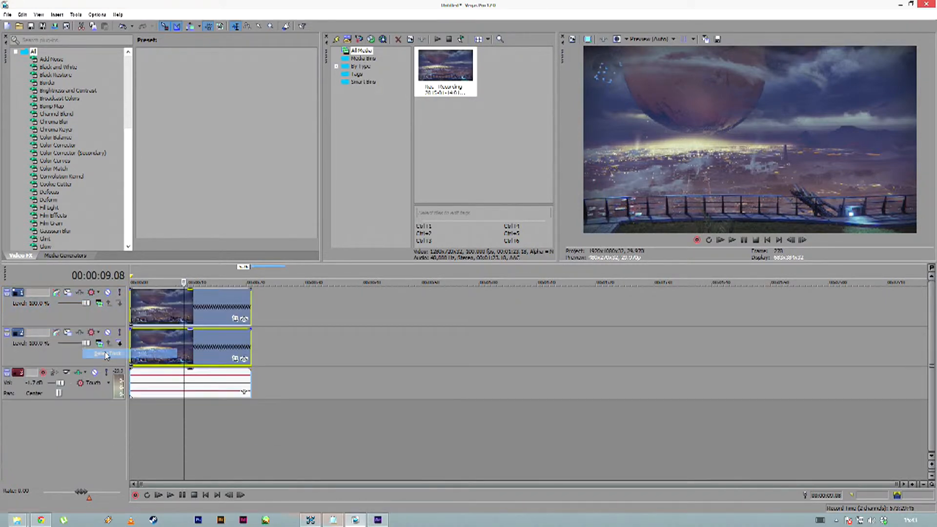
# - Add the Sony Defocus effect to the upper of the two video tracks as a track effect
pyautogui.click(162, 361)
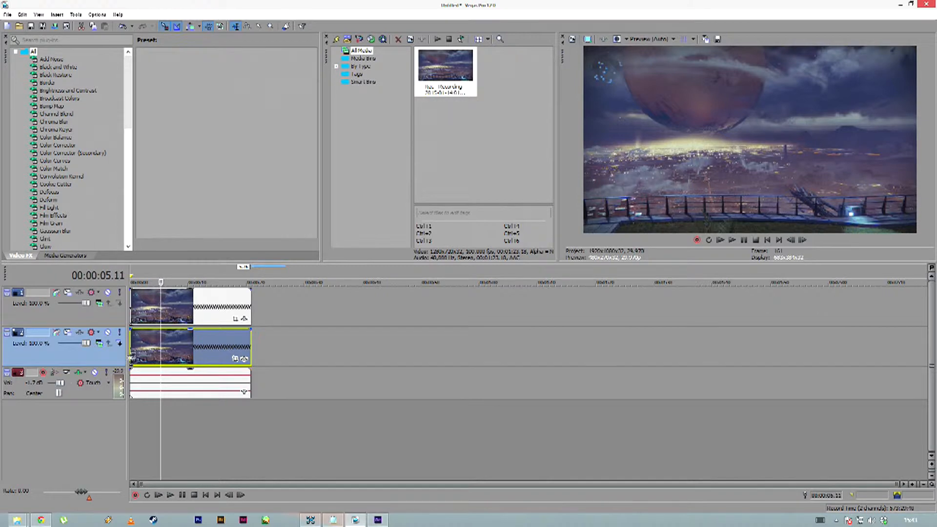
pyautogui.click(137, 315)
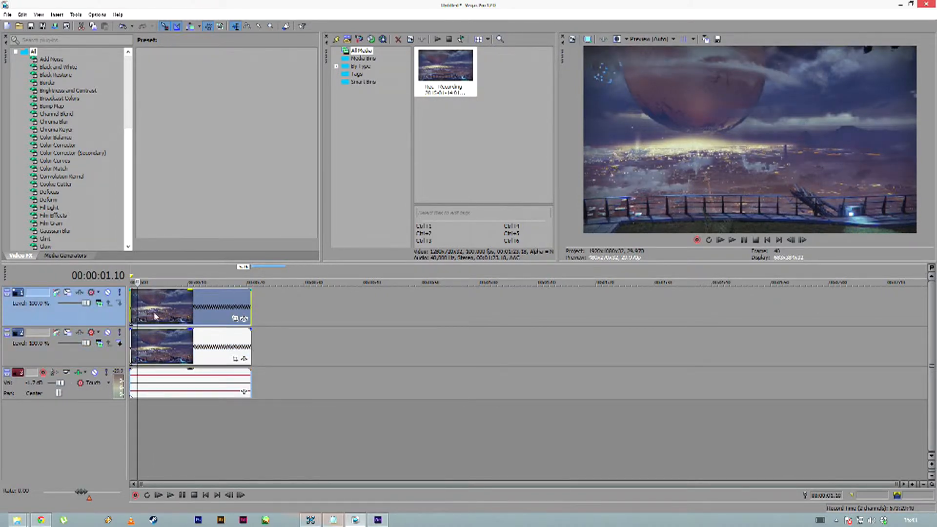
pyautogui.click(194, 339)
pyautogui.click(166, 308)
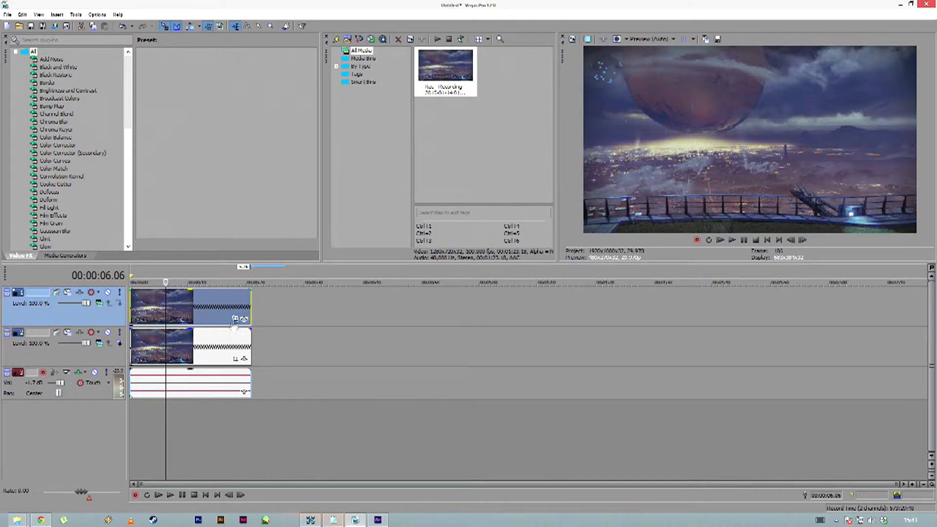
pyautogui.click(80, 294)
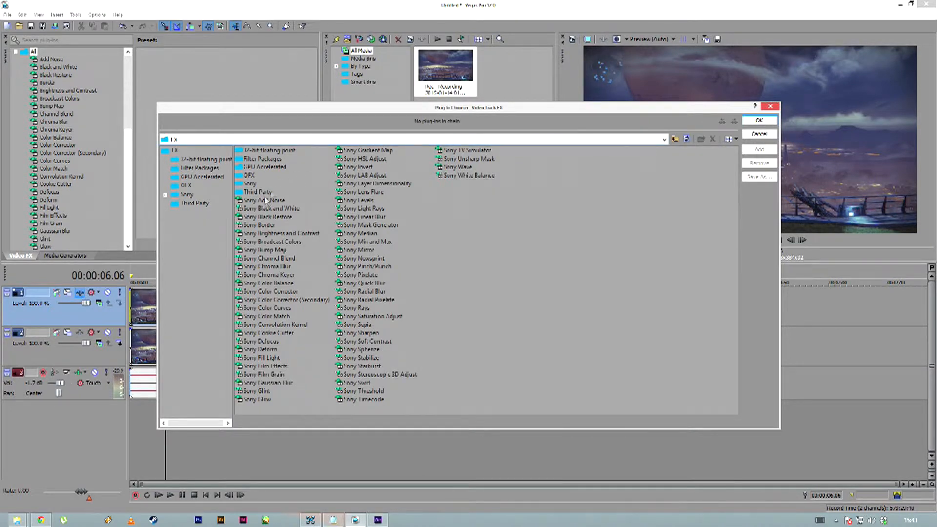
pyautogui.click(268, 343)
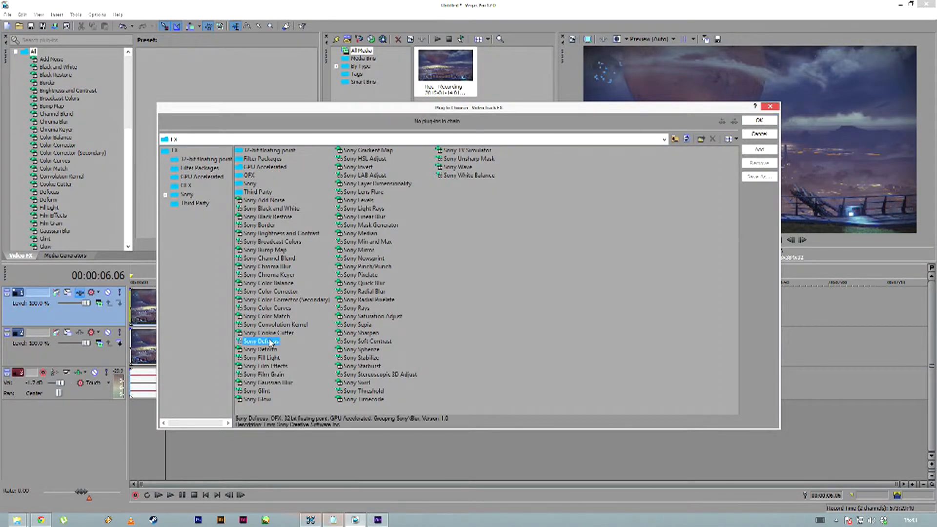
pyautogui.click(769, 120)
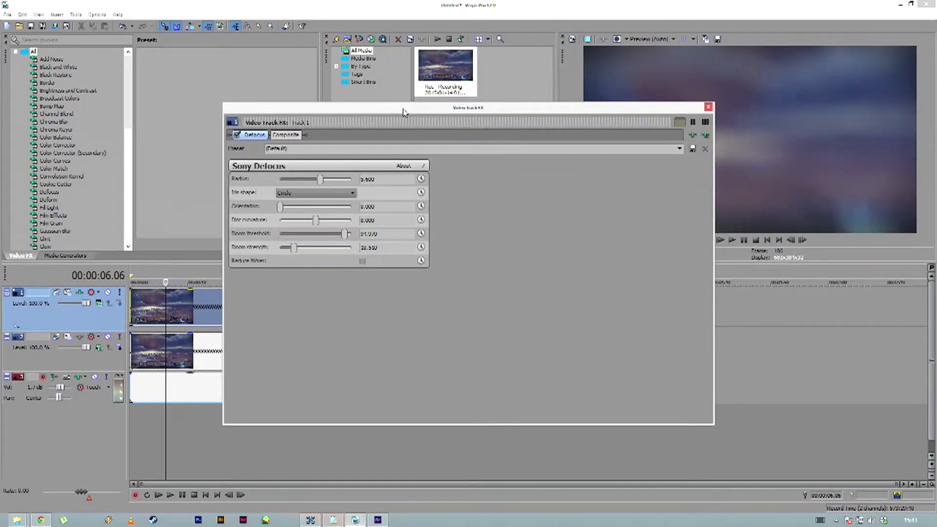
# - Set the Defocus radius to about 1.97 and the iris shape to Heptagon, keeping the video preview uncovered
pyautogui.moveTo(403, 112); pyautogui.dragTo(355, 224)
pyautogui.moveTo(272, 292); pyautogui.dragTo(245, 296)
pyautogui.click(249, 305)
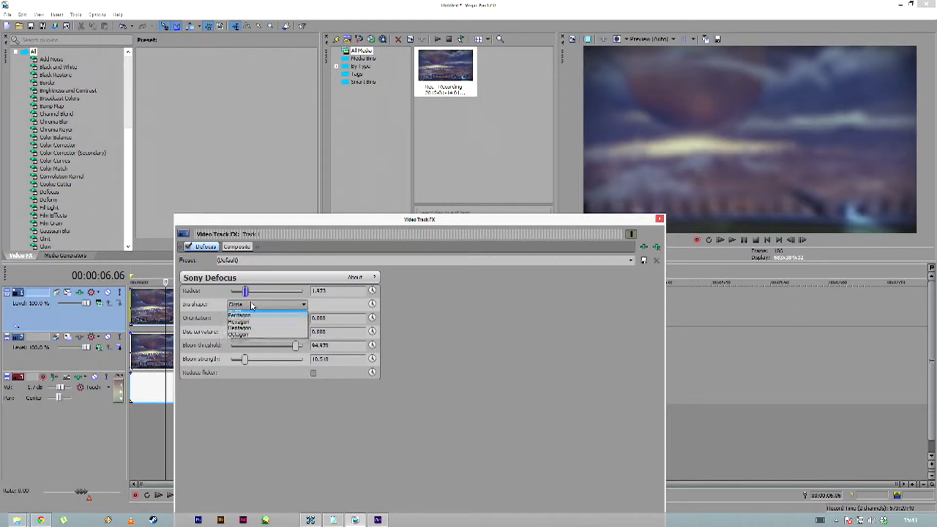
pyautogui.click(259, 333)
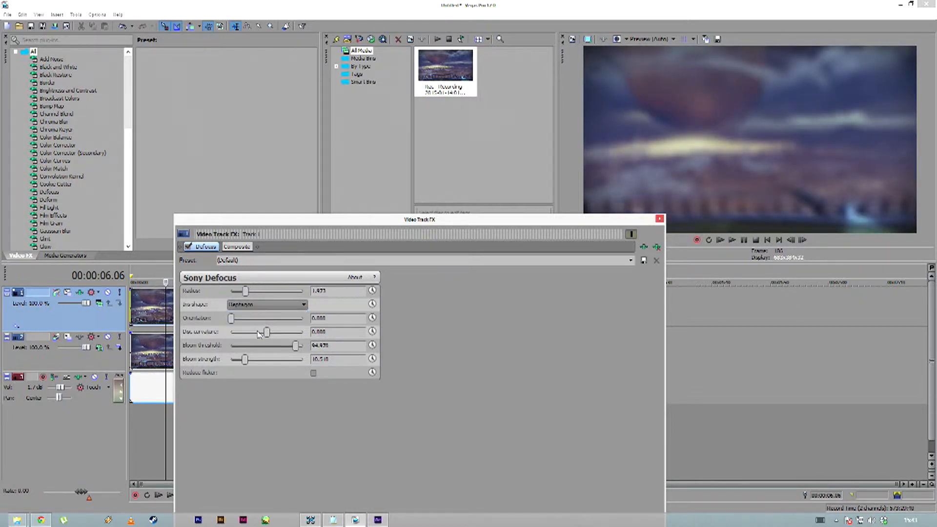
# - Set Defocus bloom threshold to about 77.55, orientation 97.96, disc curvature -55.1 and radius 1.7, adjust bloom strength, and close the effect settings
pyautogui.moveTo(298, 346); pyautogui.dragTo(254, 366)
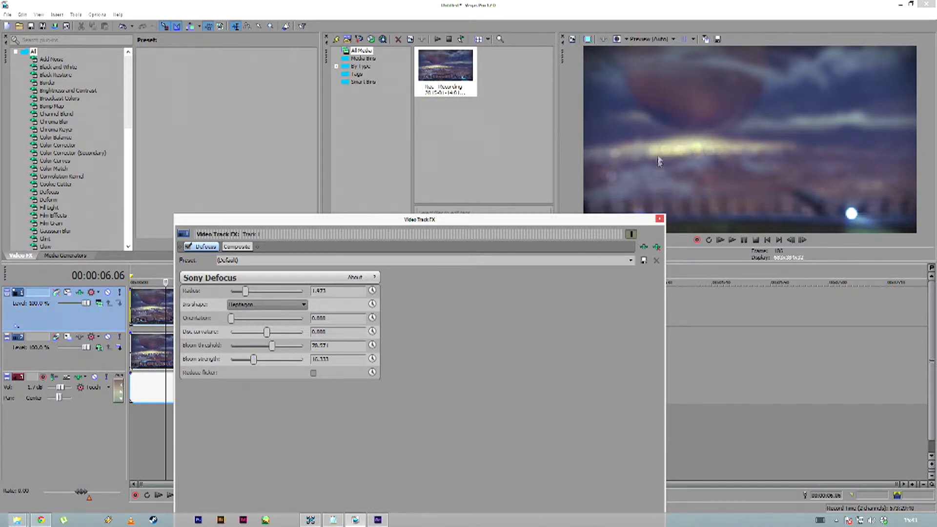
pyautogui.moveTo(268, 350); pyautogui.dragTo(245, 359)
pyautogui.moveTo(235, 319); pyautogui.dragTo(247, 334)
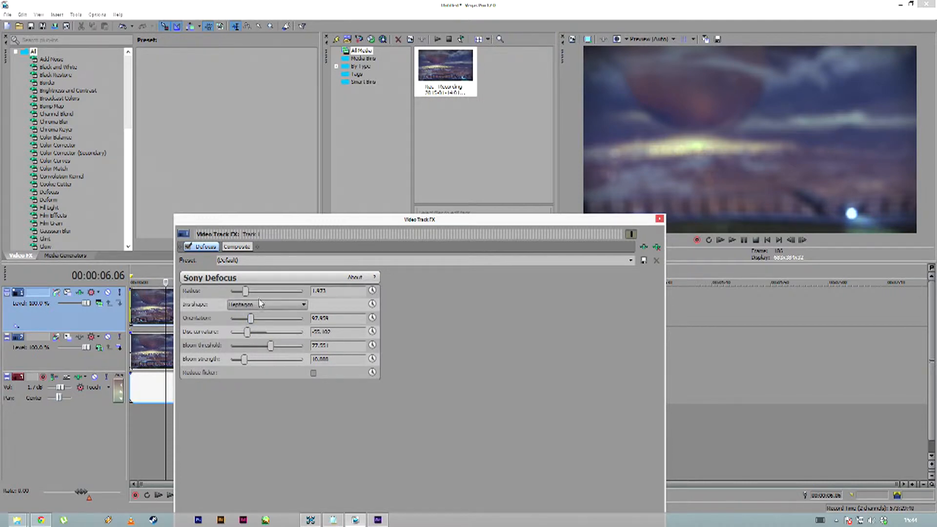
pyautogui.moveTo(246, 291); pyautogui.dragTo(247, 294)
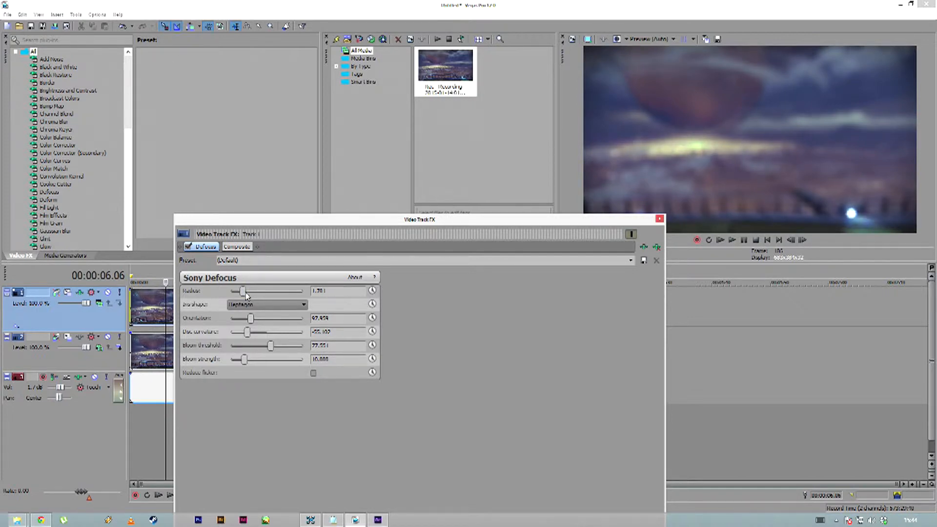
pyautogui.click(659, 220)
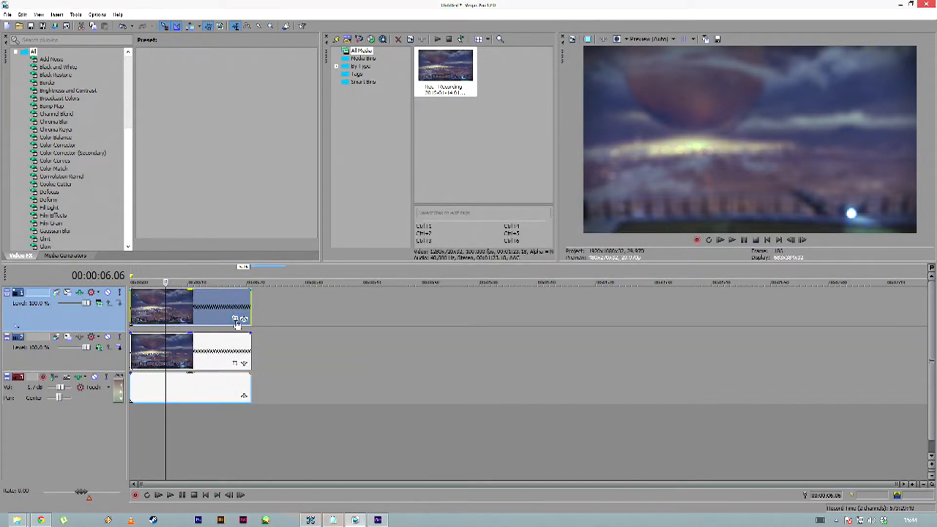
# - Draw a full-width rectangular mask over the city lights band, from the horizon to the railing, in the upper clip's Event Pan/Crop
pyautogui.click(233, 320)
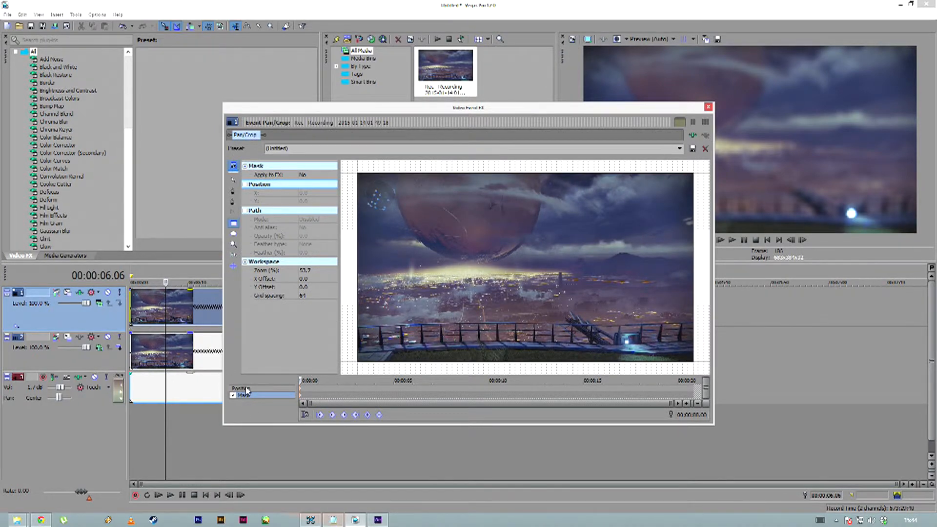
pyautogui.click(246, 389)
pyautogui.click(254, 395)
pyautogui.click(233, 224)
pyautogui.moveTo(353, 271); pyautogui.dragTo(699, 319)
pyautogui.moveTo(524, 271); pyautogui.dragTo(524, 269)
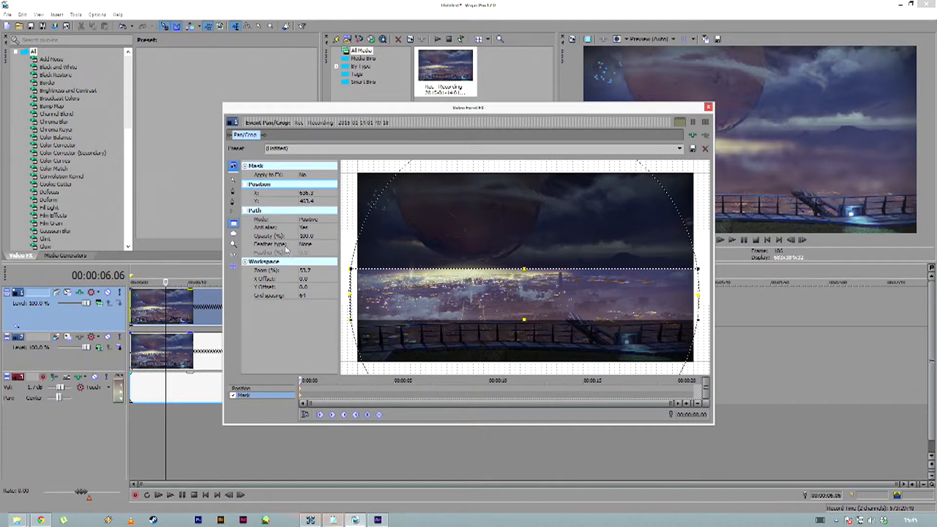
# - Set the mask's path mode to Negative, its feather type to Out and its feather to 7%
pyautogui.click(315, 220)
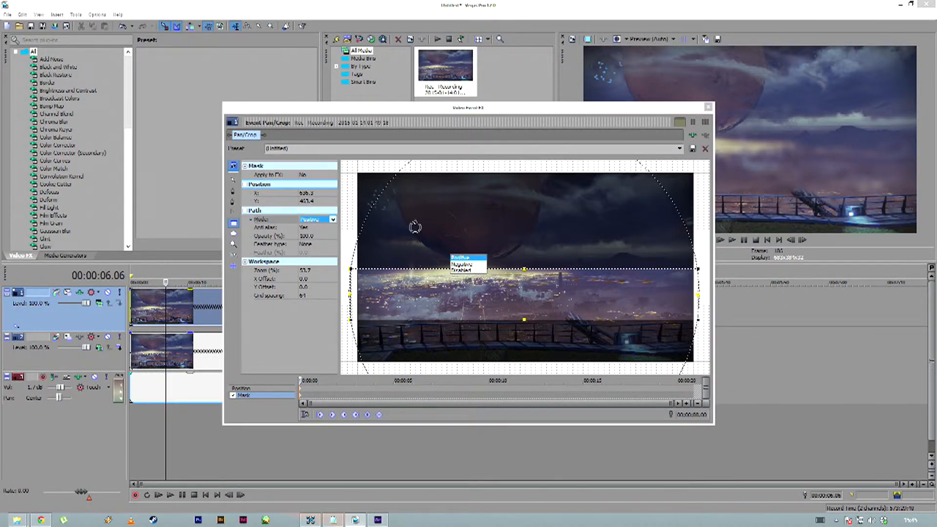
pyautogui.click(462, 264)
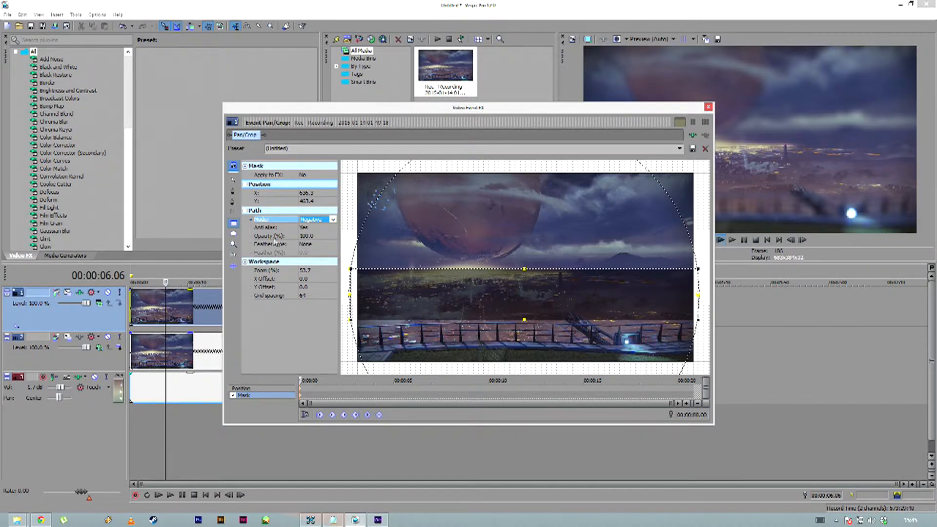
pyautogui.click(311, 245)
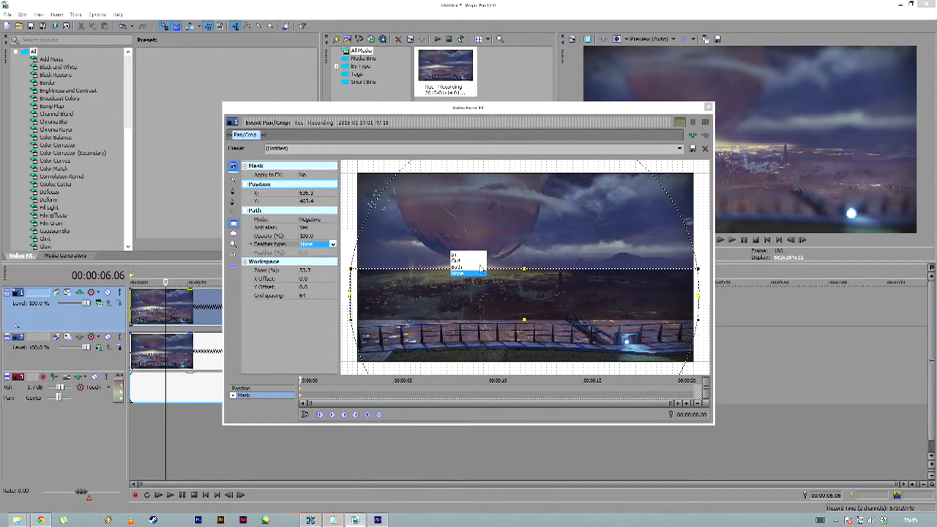
pyautogui.click(459, 260)
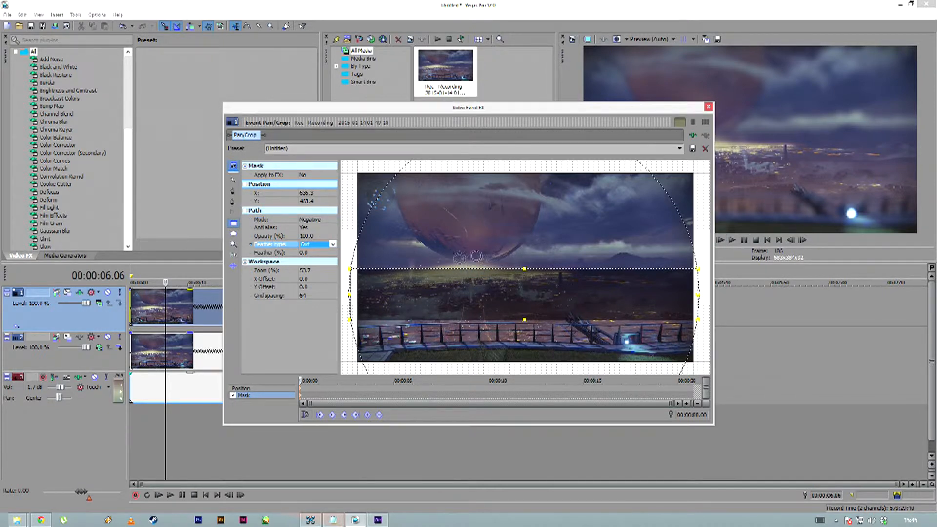
pyautogui.click(313, 252)
pyautogui.click(327, 250)
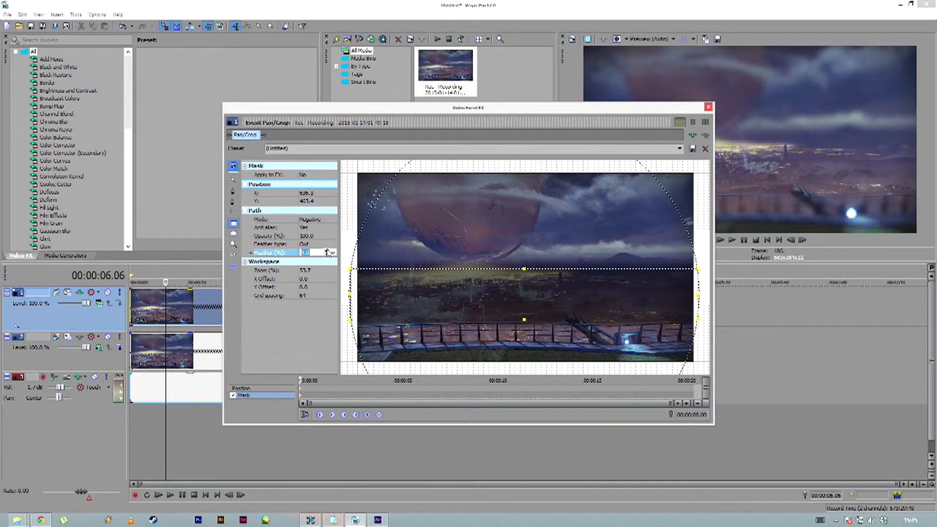
pyautogui.click(327, 251)
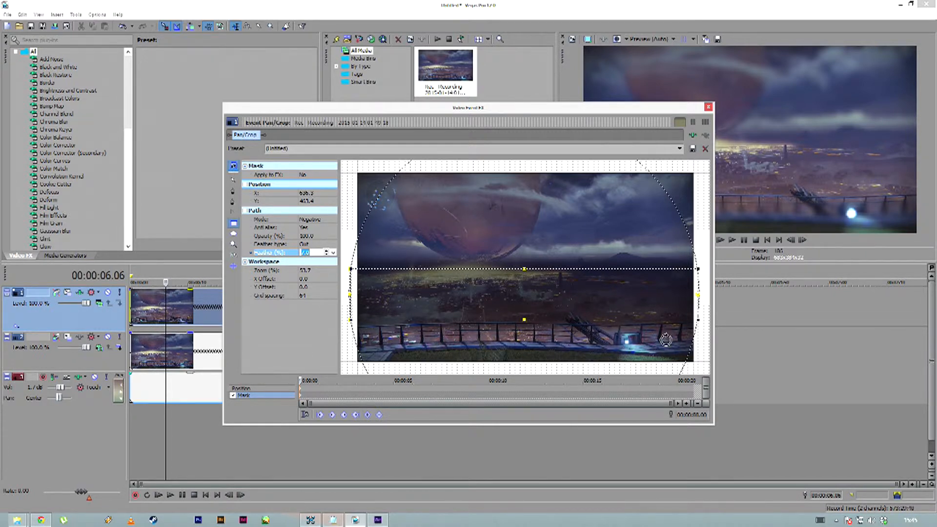
# - Raise the mask's lower edge slightly and set its feather to 5%
pyautogui.moveTo(519, 317); pyautogui.dragTo(520, 313)
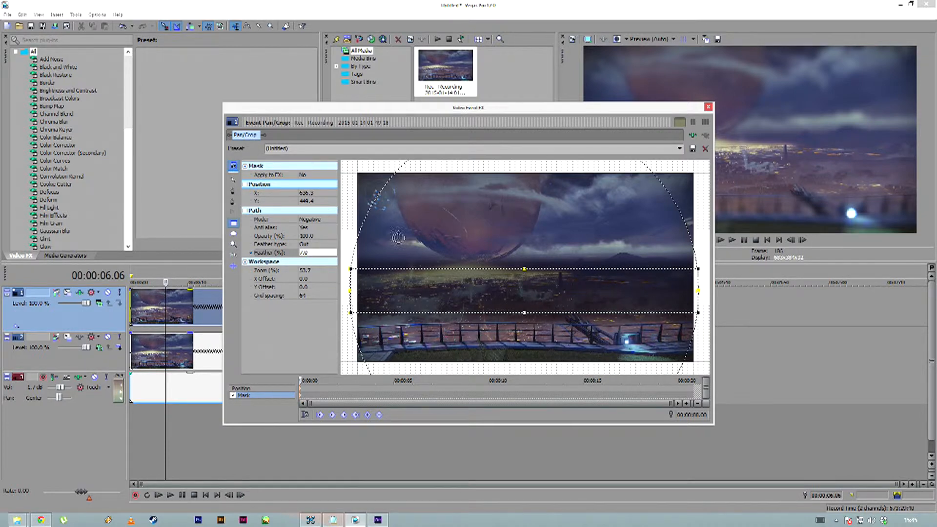
pyautogui.click(326, 255)
pyautogui.click(327, 255)
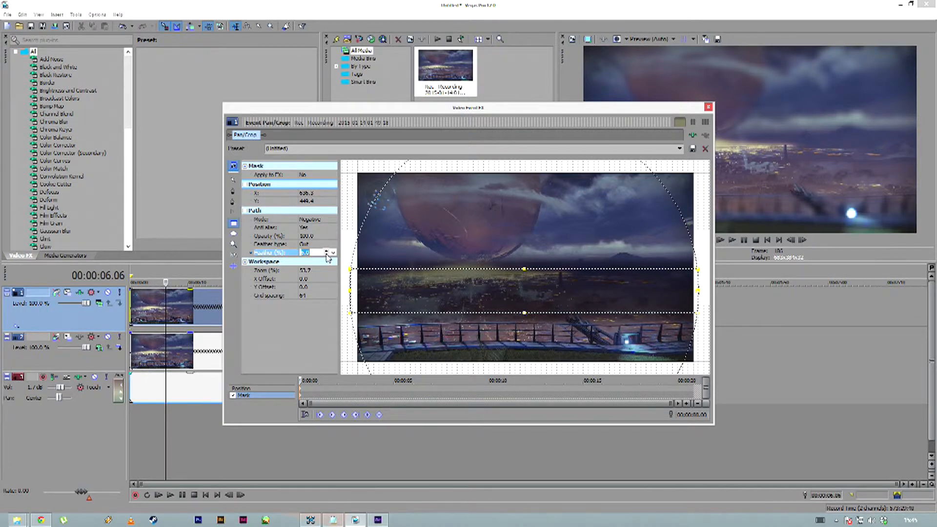
pyautogui.click(326, 254)
# - Fine-tune the mask's upper and lower edges around the city lights band with the video preview uncovered, and close the event settings
pyautogui.moveTo(528, 312); pyautogui.dragTo(526, 319)
pyautogui.moveTo(524, 269); pyautogui.dragTo(524, 269)
pyautogui.moveTo(468, 108); pyautogui.dragTo(324, 76)
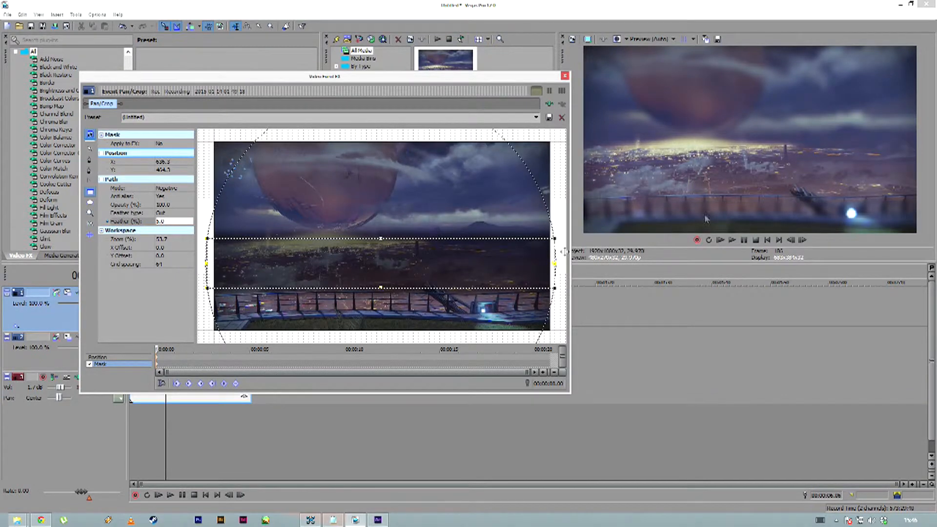
pyautogui.moveTo(382, 285); pyautogui.dragTo(381, 242)
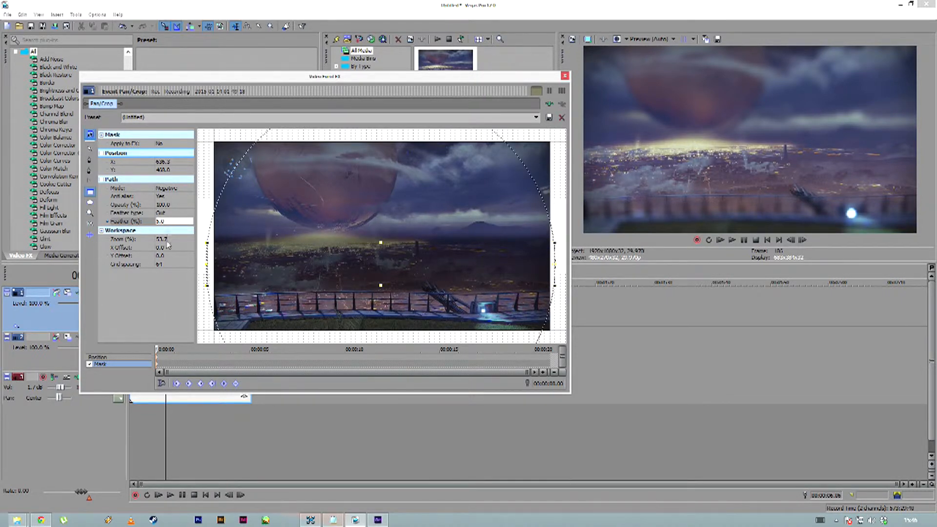
pyautogui.click(565, 77)
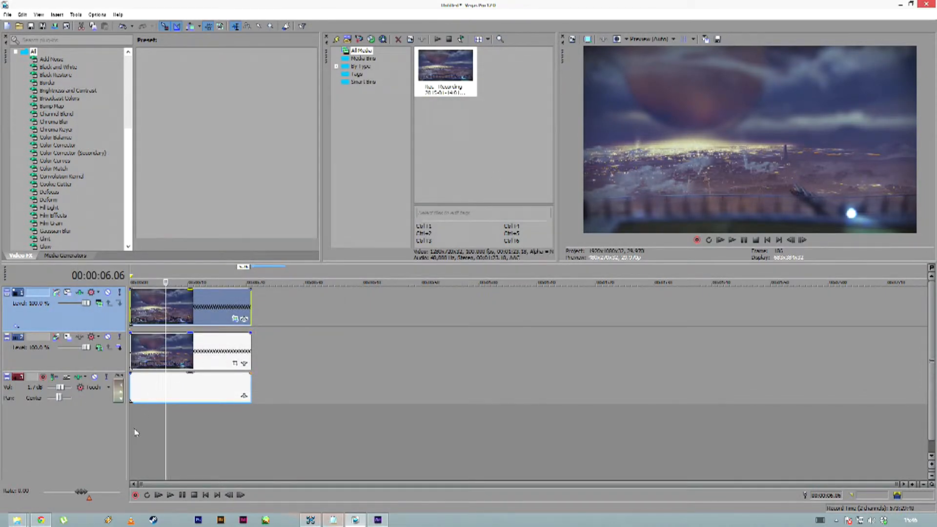
# - Play the project from near its start to review the tilt-shift effect, and pause playback
pyautogui.click(134, 429)
pyautogui.click(733, 239)
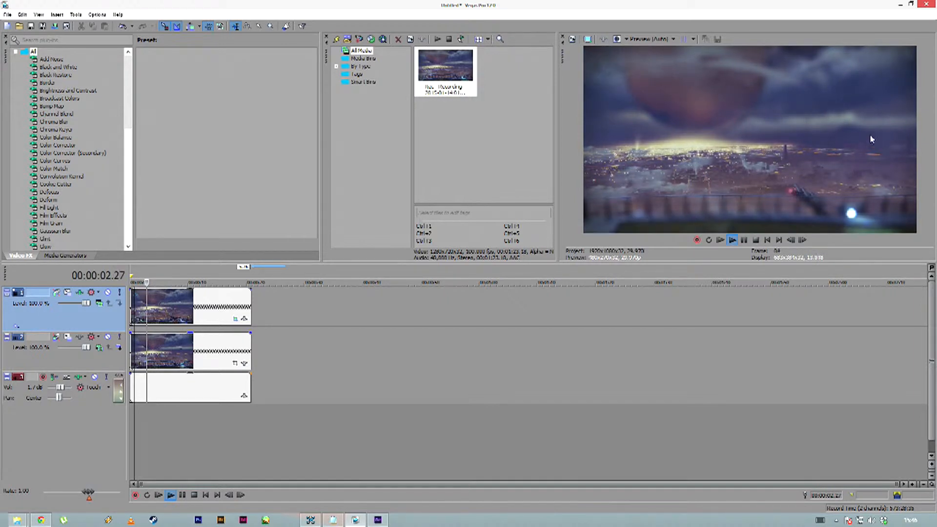
pyautogui.click(743, 239)
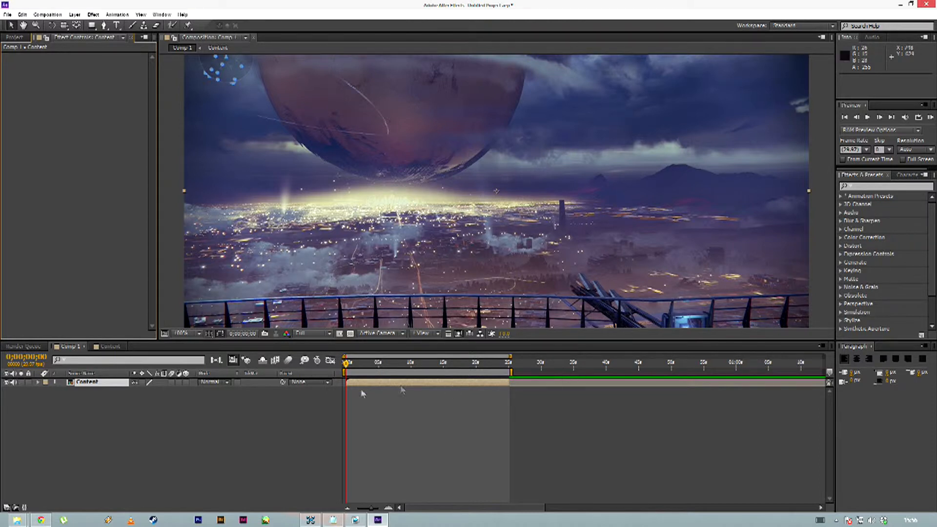
# - Switch to After Effects, open the Content precomposition from Comp 1 and enable time remapping on its recording layer
pyautogui.press(',')
pyautogui.press(',')
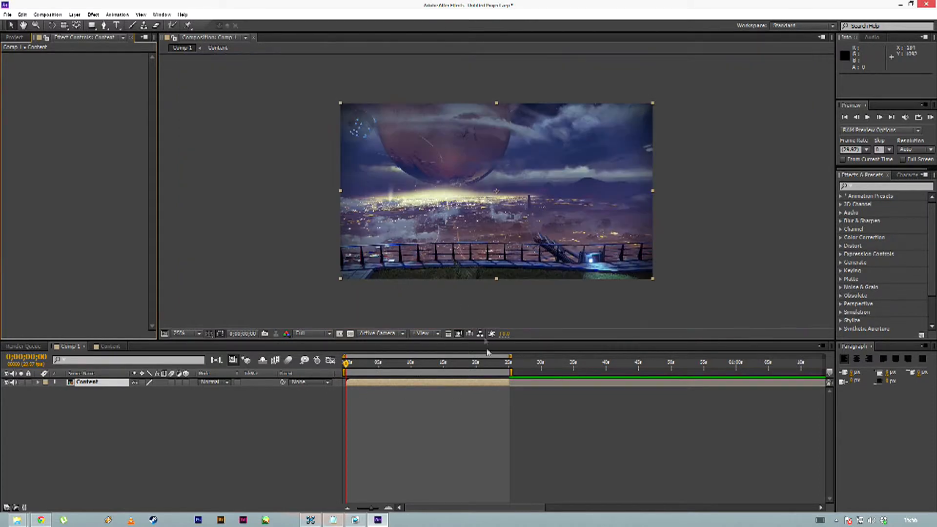
pyautogui.press('.')
pyautogui.doubleClick(95, 383)
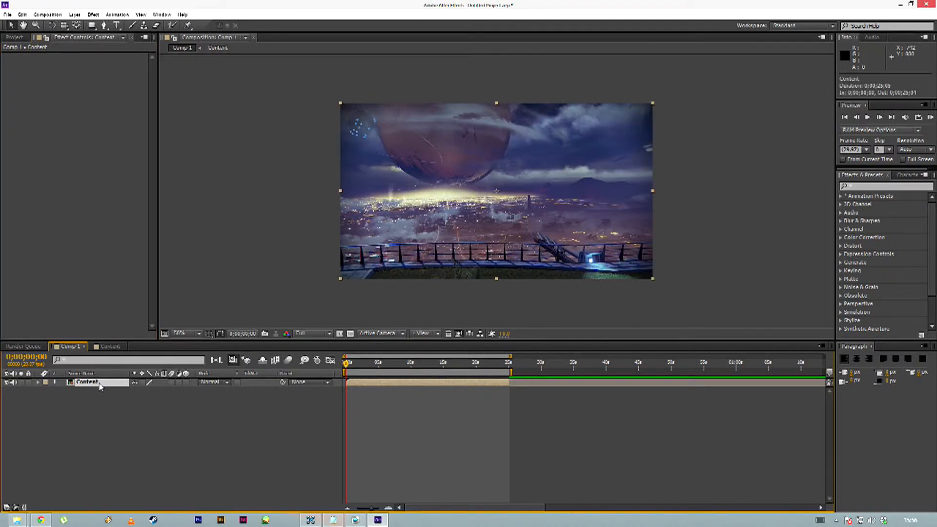
pyautogui.hotkey('ctrl', 'alt', 't')
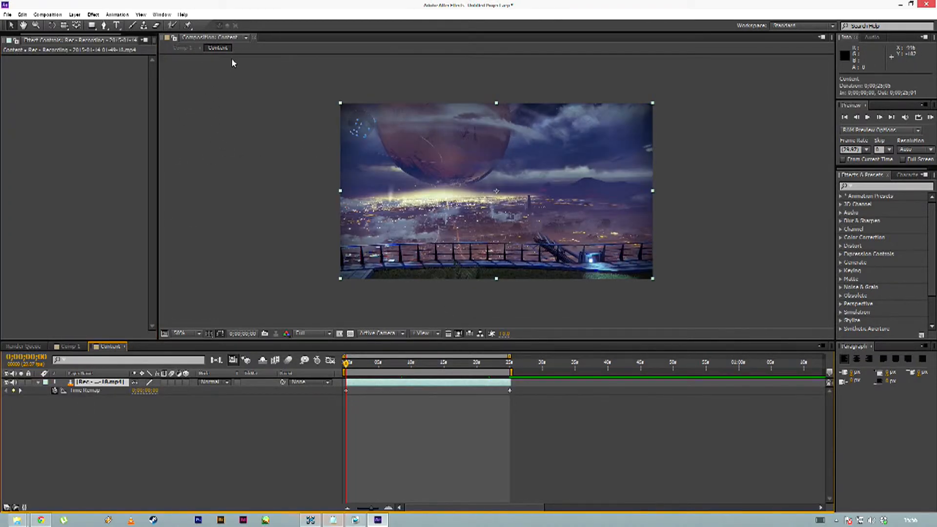
# - Trim the end of the recording layer to about 0;00;25;03 and close the Content composition to return to Comp 1
pyautogui.rightClick(104, 385)
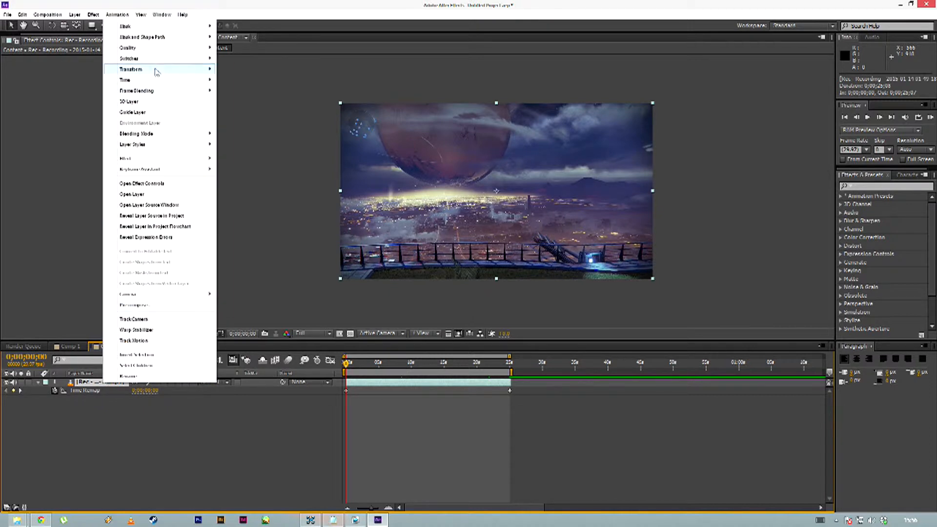
pyautogui.moveTo(159, 80)
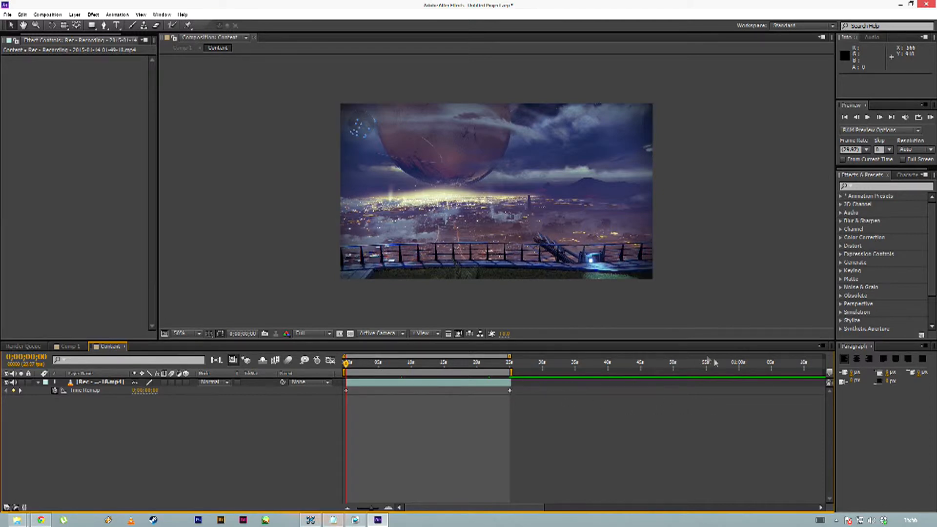
pyautogui.moveTo(511, 381)
pyautogui.mouseDown()
pyautogui.moveTo(554, 381)
pyautogui.moveTo(510, 383)
pyautogui.mouseUp()
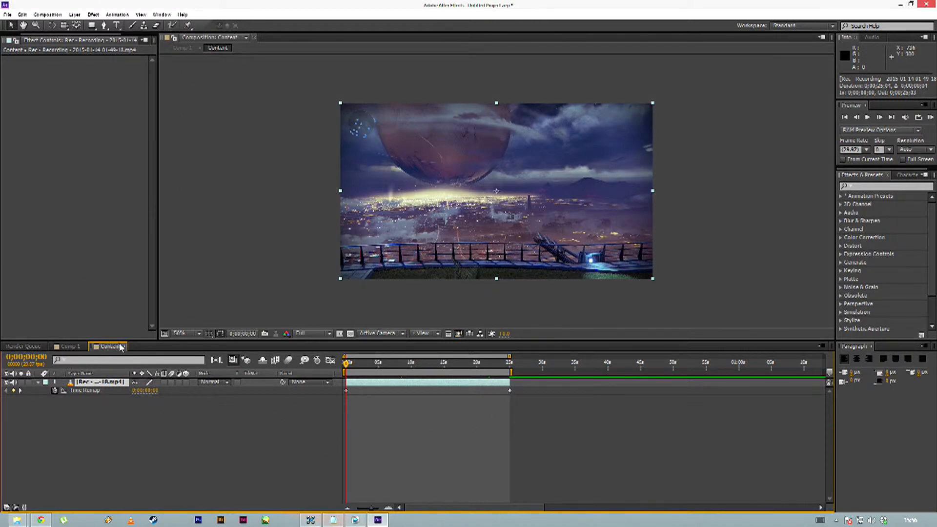
pyautogui.hotkey('ctrl', 'w')
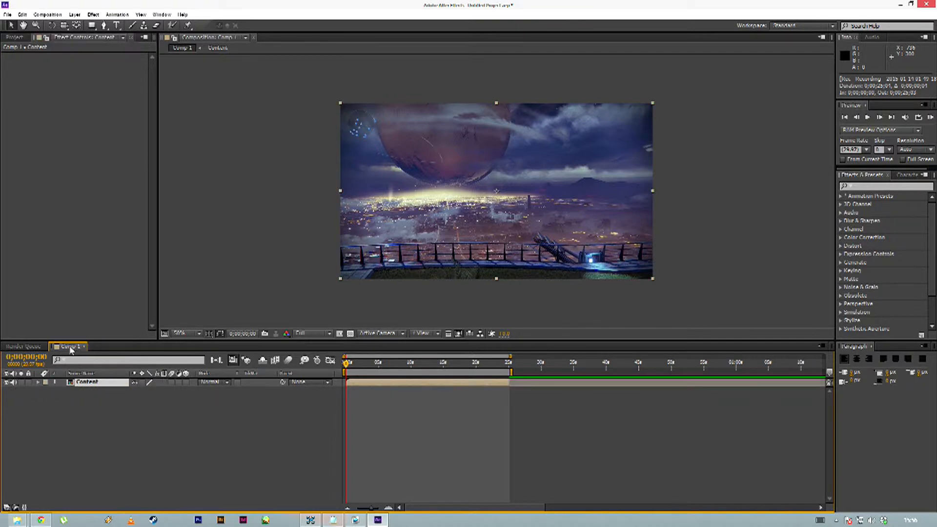
# - Add a composition-size black solid above the Content layer and trim its end to about 0;00;25;07
pyautogui.rightClick(114, 400)
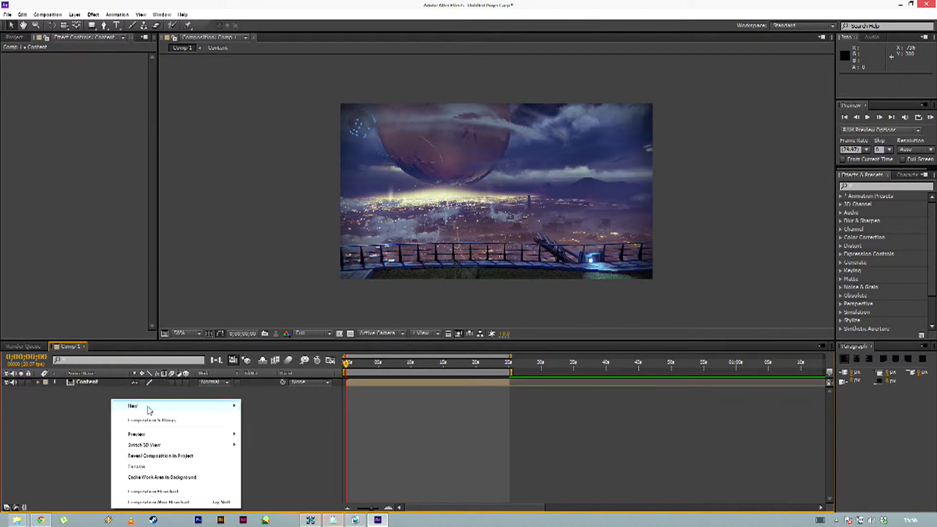
pyautogui.moveTo(149, 408)
pyautogui.click(53, 430)
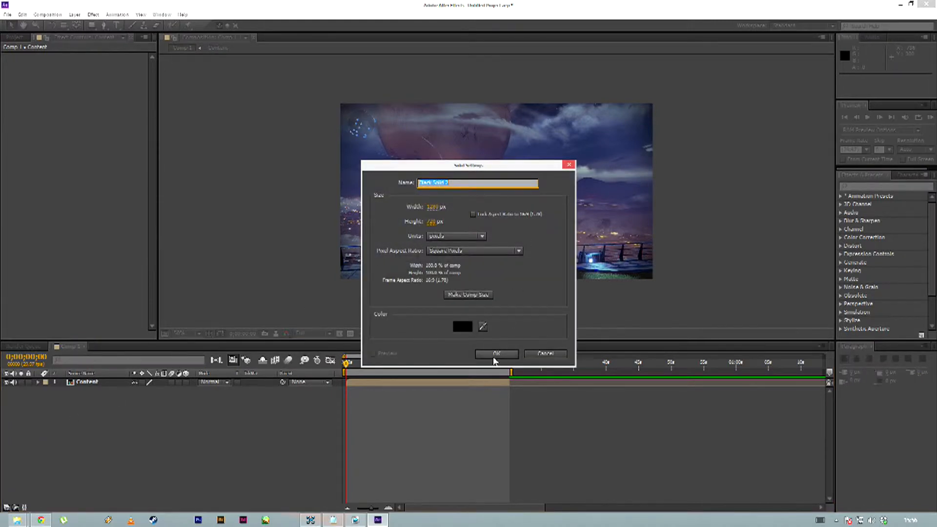
pyautogui.click(493, 354)
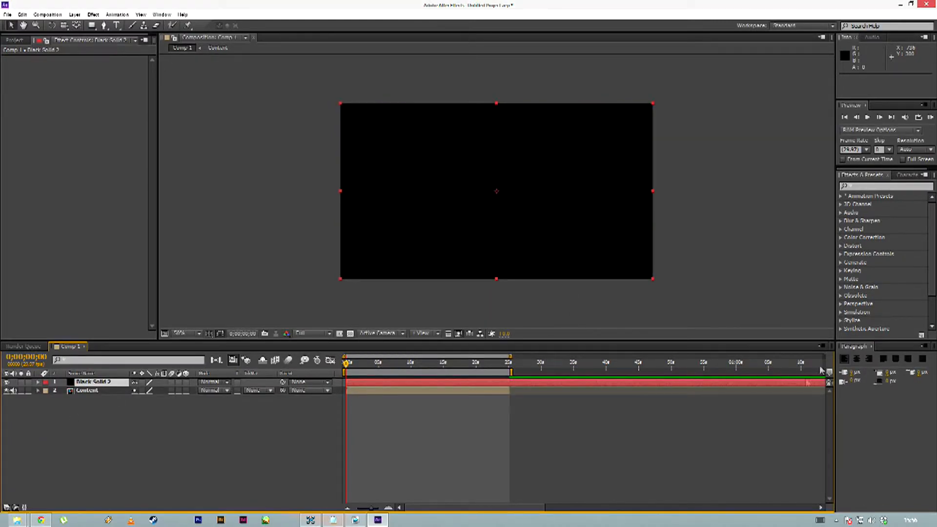
pyautogui.moveTo(488, 507); pyautogui.dragTo(512, 390)
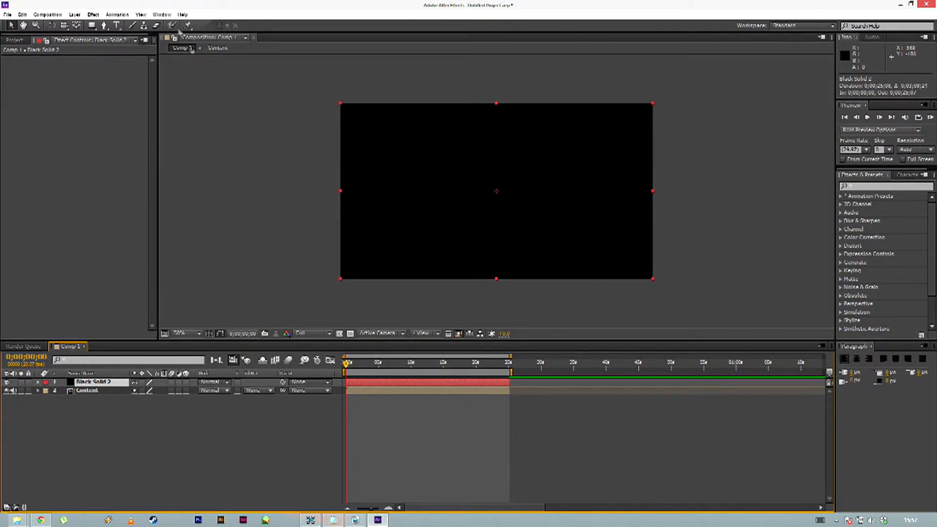
# - Apply the CC Light Sweep effect to the black solid and move its center to about 638, 406
pyautogui.click(100, 14)
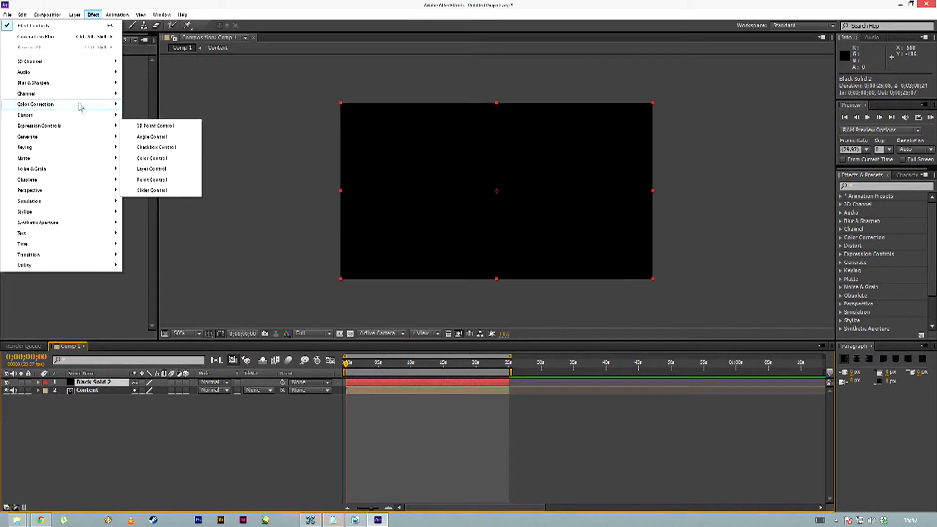
pyautogui.moveTo(72, 139)
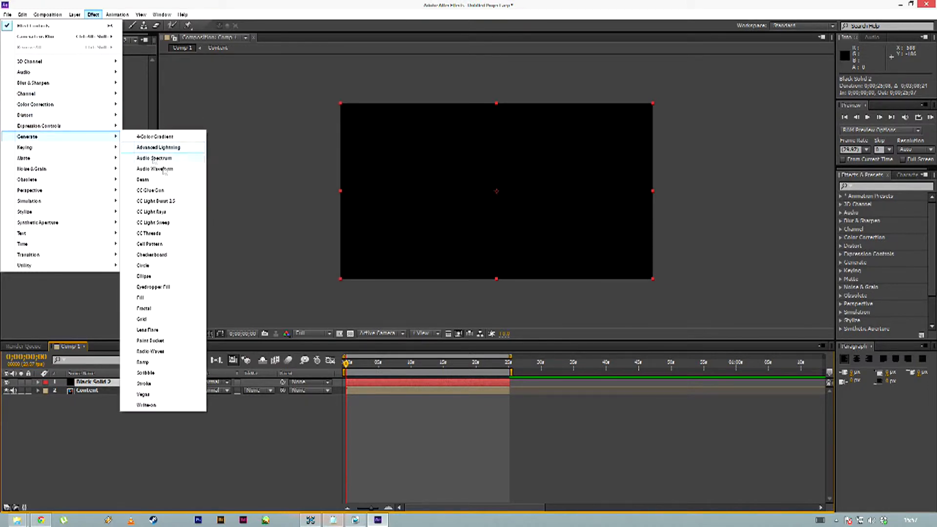
pyautogui.click(180, 222)
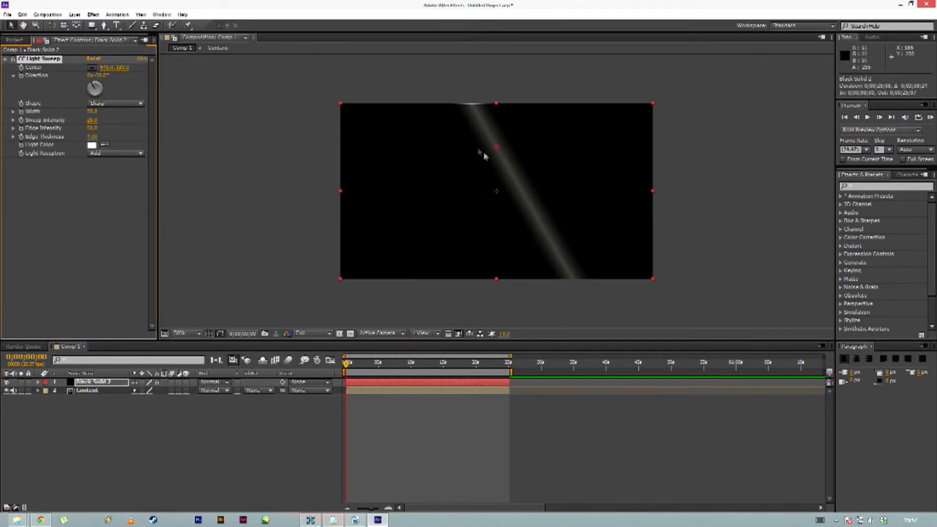
pyautogui.moveTo(496, 147); pyautogui.dragTo(498, 206)
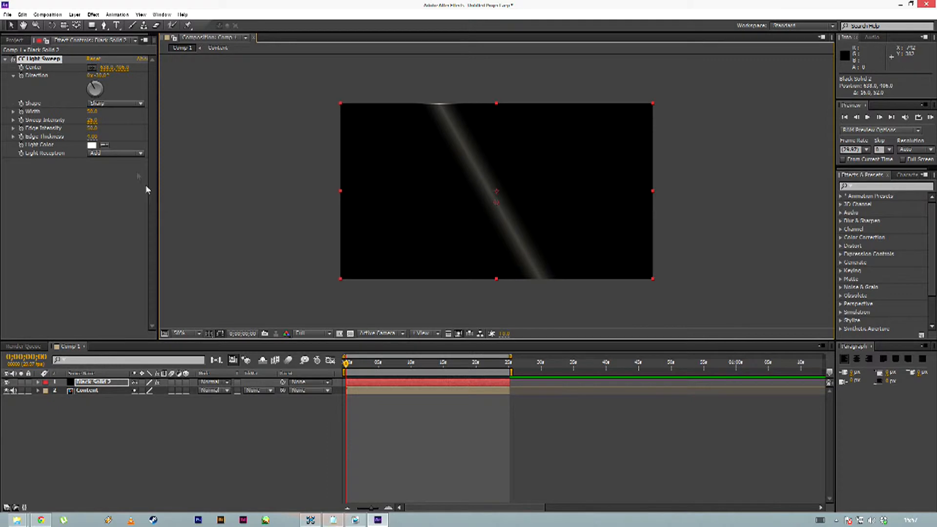
# - Set the Light Sweep direction to 90°
pyautogui.click(101, 77)
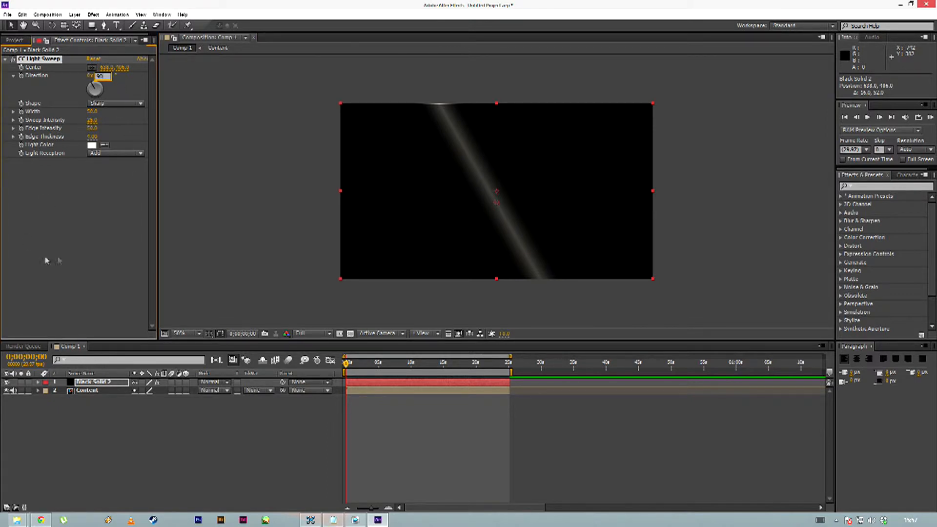
pyautogui.write('90')
pyautogui.press('Return')
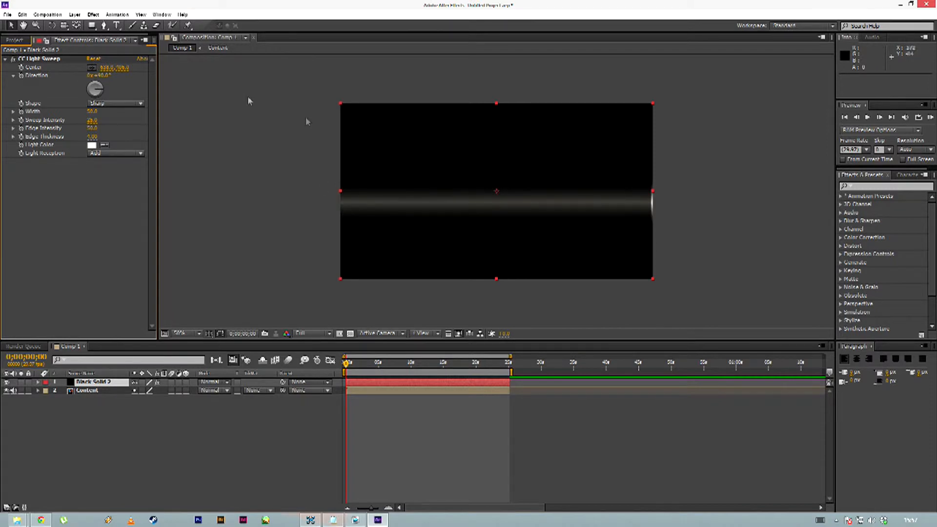
# - Move the Light Sweep center to about 640, 472 and raise its sweep intensity to 100
pyautogui.click(91, 68)
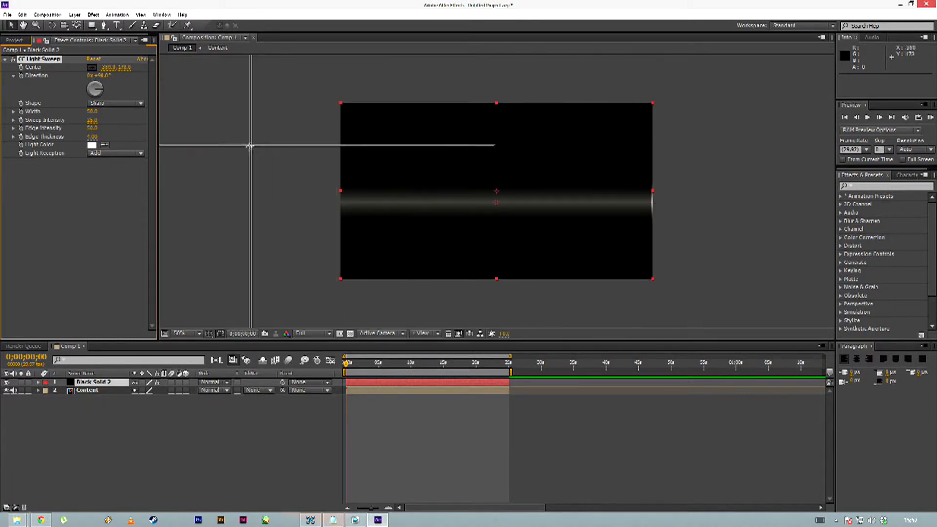
pyautogui.click(496, 227)
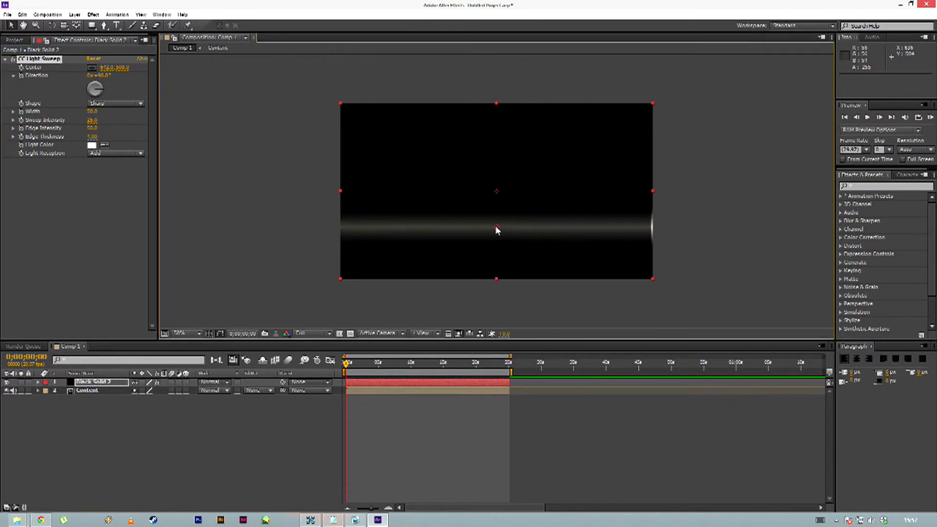
pyautogui.moveTo(498, 230); pyautogui.dragTo(496, 218)
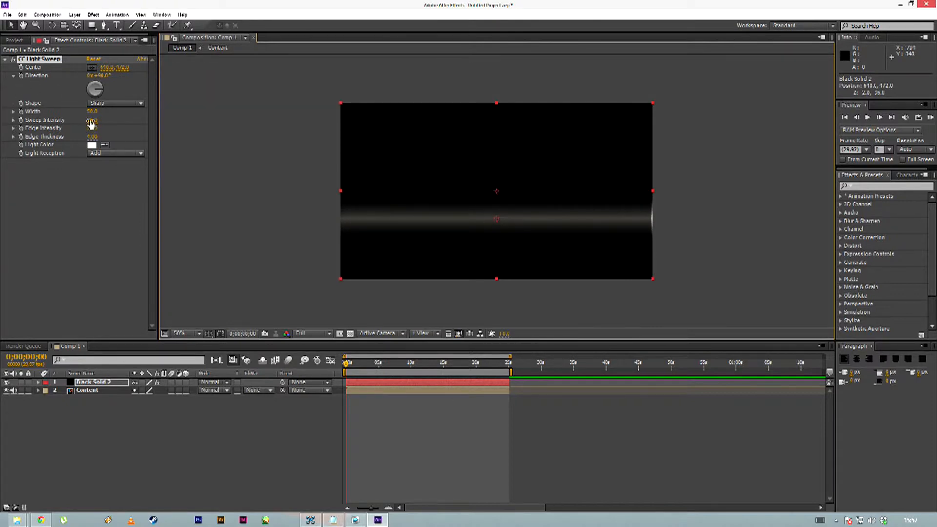
pyautogui.click(13, 121)
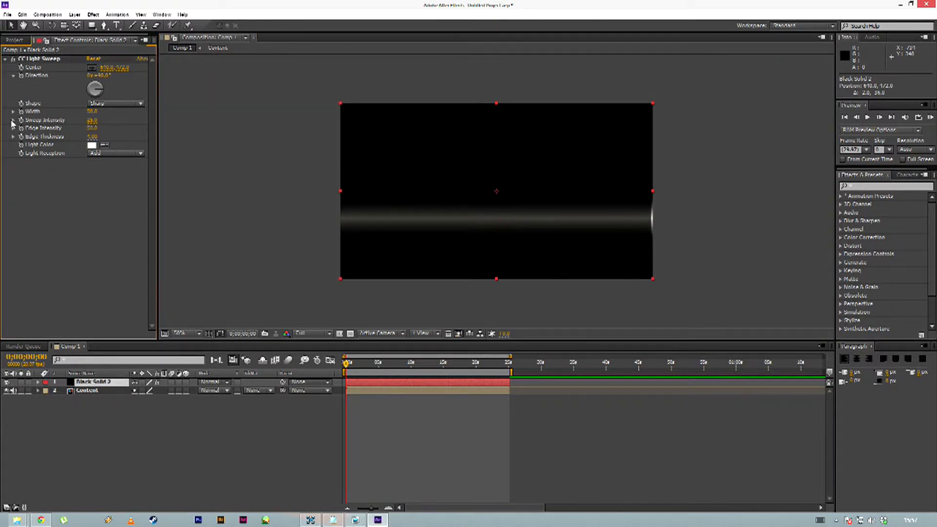
pyautogui.moveTo(56, 136); pyautogui.dragTo(244, 147)
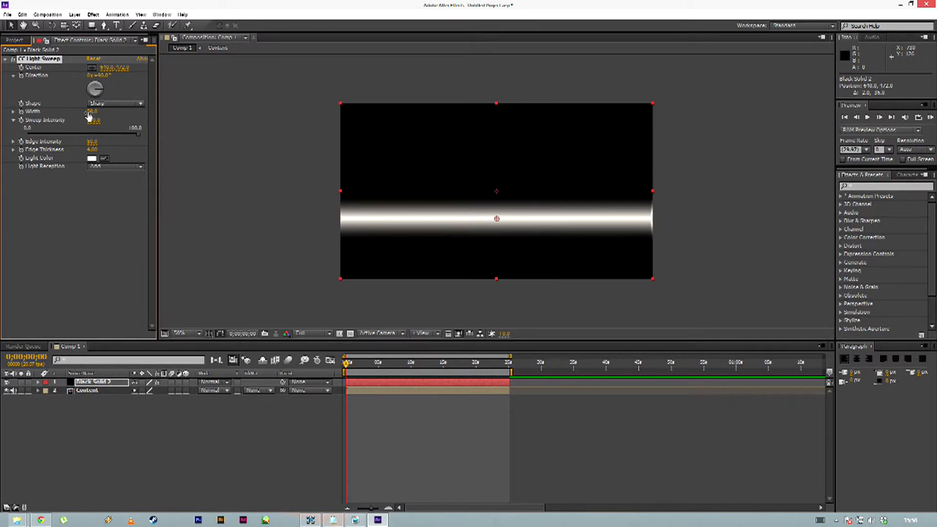
# - Widen the Light Sweep to about 114 and set the black solid's blending mode to Screen
pyautogui.moveTo(92, 111); pyautogui.dragTo(120, 112)
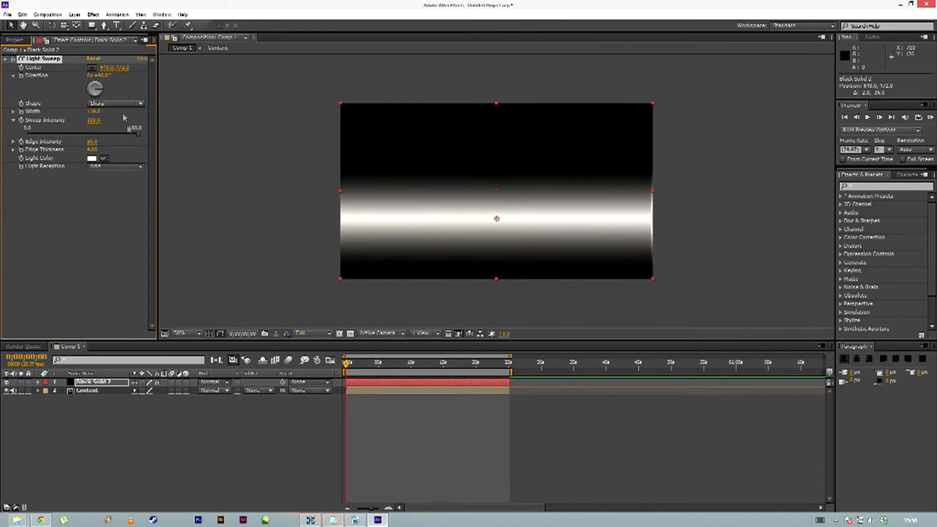
pyautogui.click(221, 384)
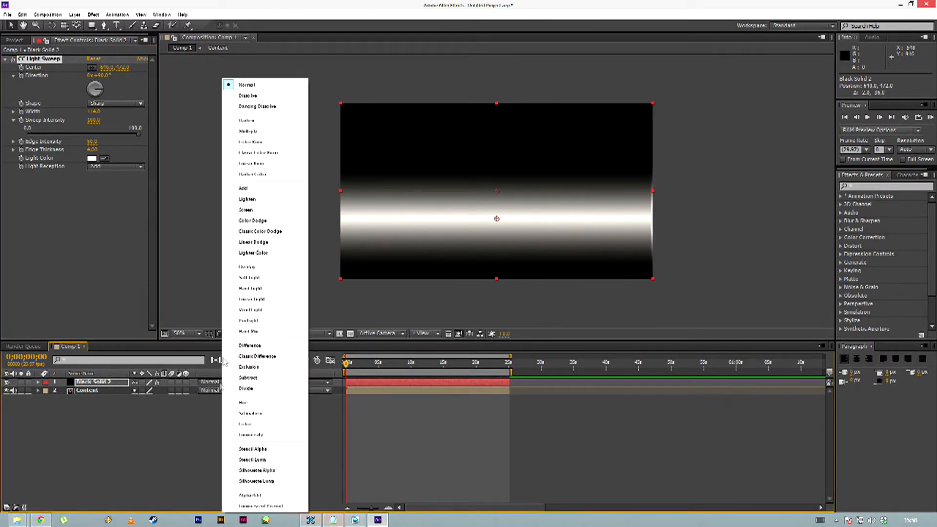
pyautogui.click(264, 212)
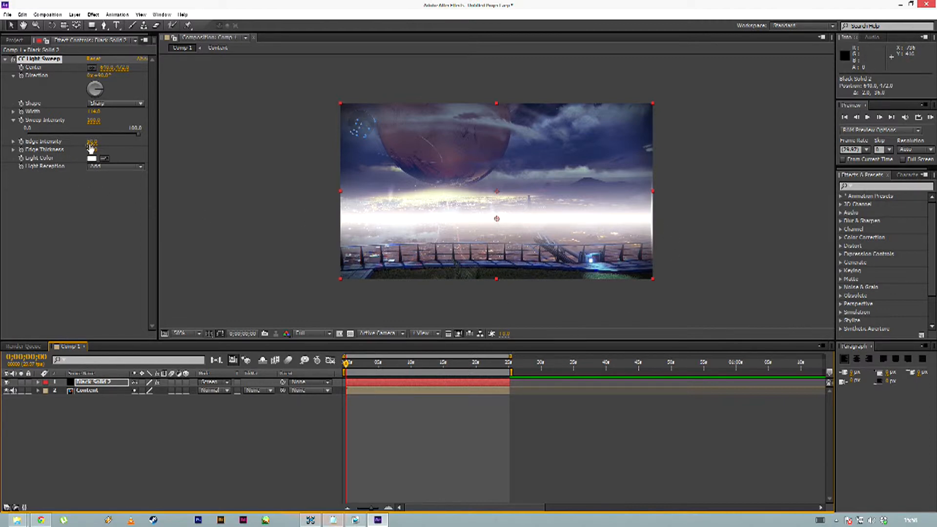
# - Strengthen and widen the Light Sweep around a center of about 636, 462, and return the black solid's blending mode to Normal
pyautogui.moveTo(93, 120); pyautogui.dragTo(140, 123)
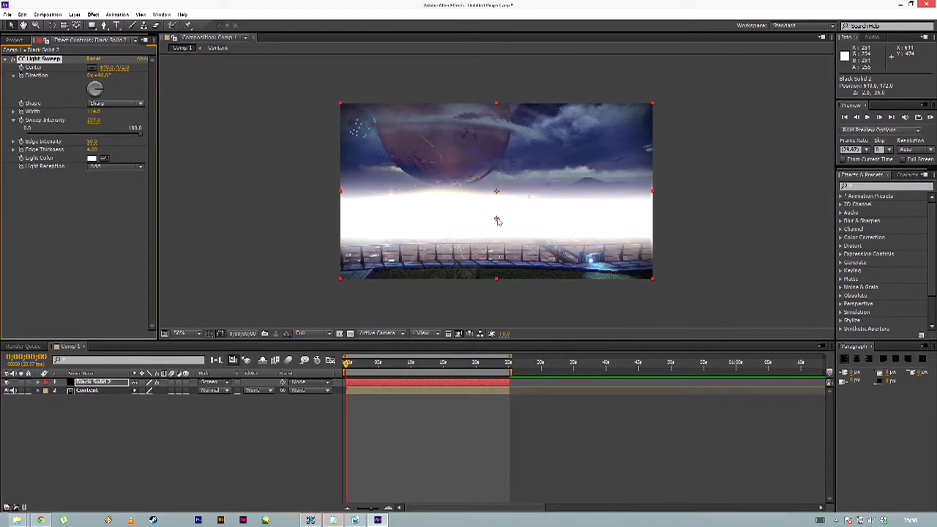
pyautogui.moveTo(497, 220); pyautogui.dragTo(497, 219)
pyautogui.moveTo(94, 112); pyautogui.dragTo(98, 113)
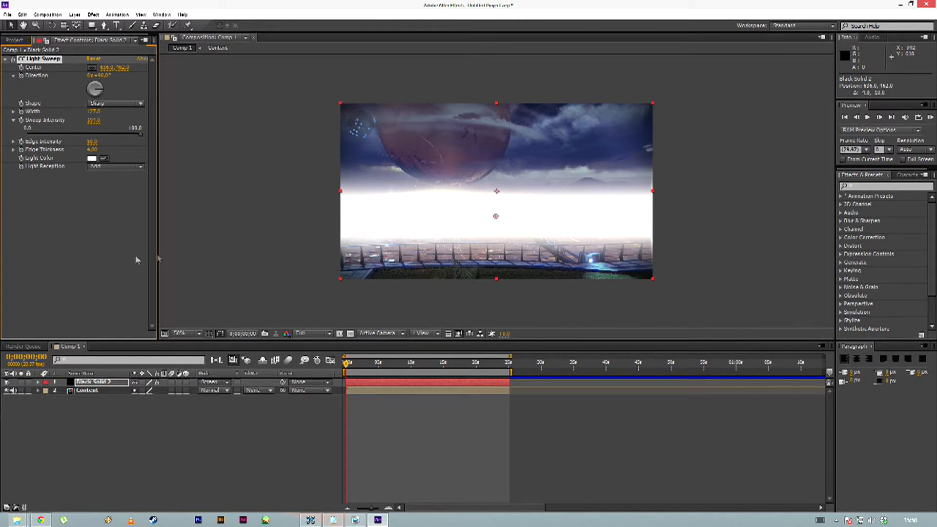
pyautogui.click(211, 383)
pyautogui.click(292, 85)
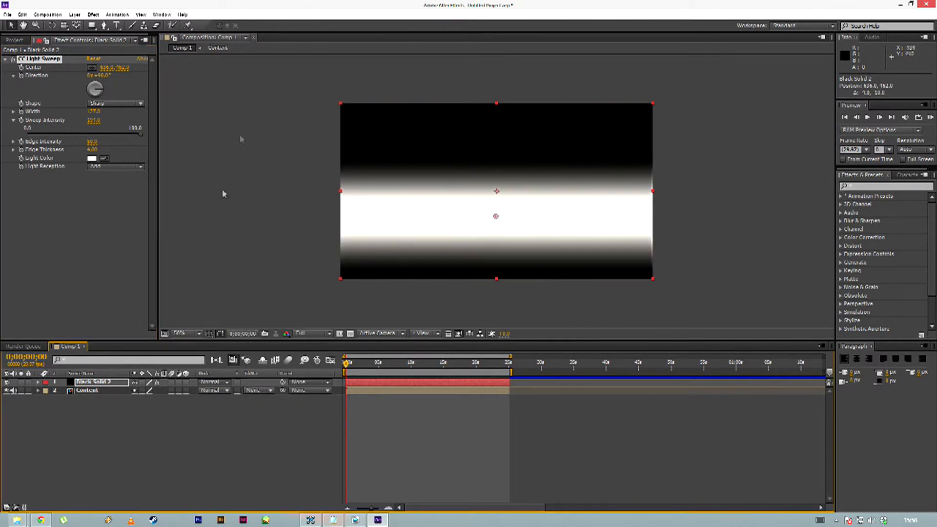
# - Move the black solid below the Content layer and pre-compose it, moving all attributes into the new composition
pyautogui.moveTo(107, 384); pyautogui.dragTo(110, 397)
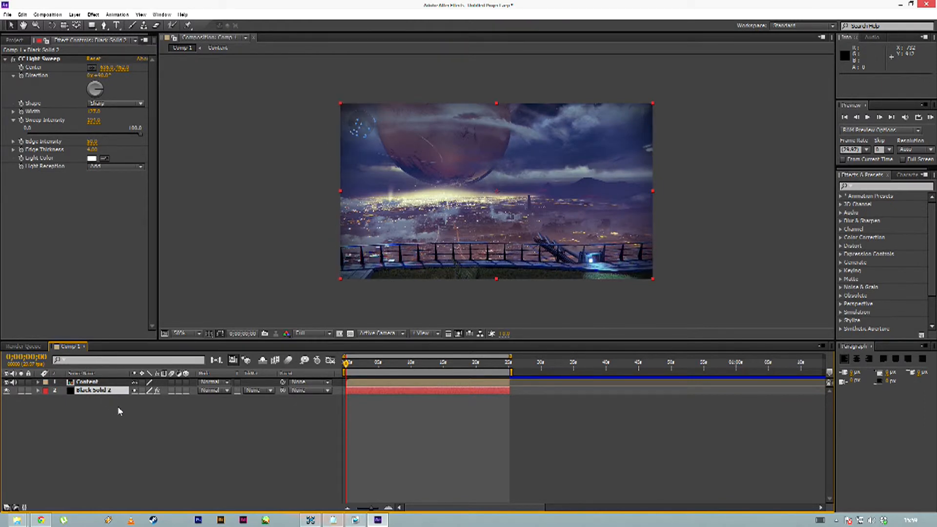
pyautogui.hotkey('ctrl', 'shift', 'c')
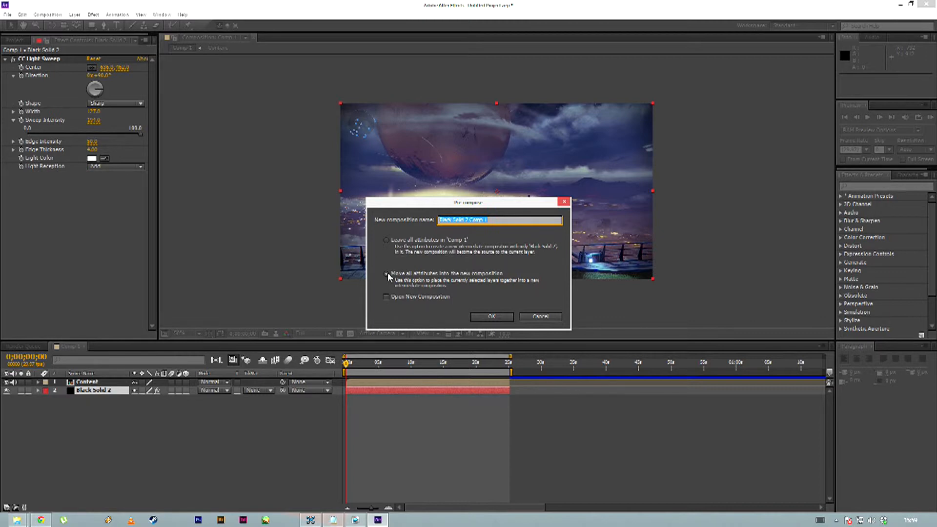
pyautogui.click(492, 317)
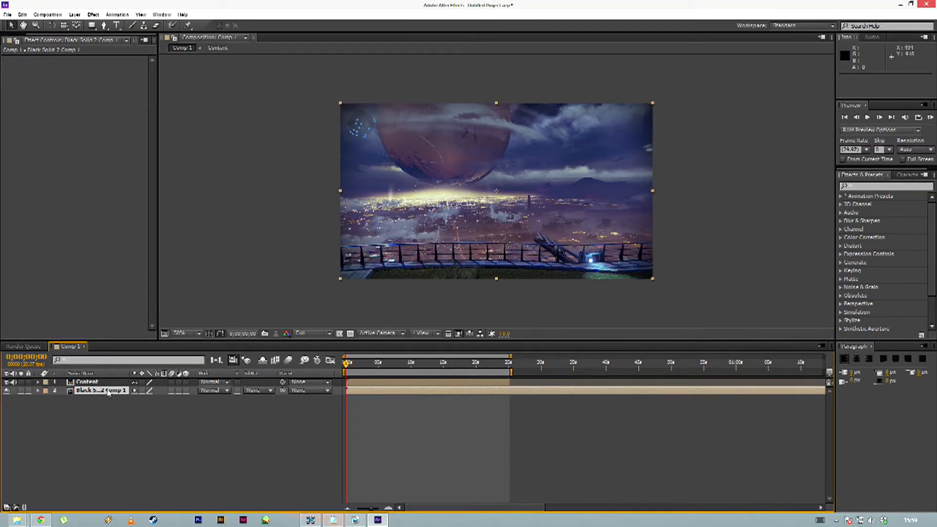
# - Inspect the light-sweep band inside the pre-composed solid and in Comp 1 with the Content layer temporarily hidden
pyautogui.doubleClick(104, 395)
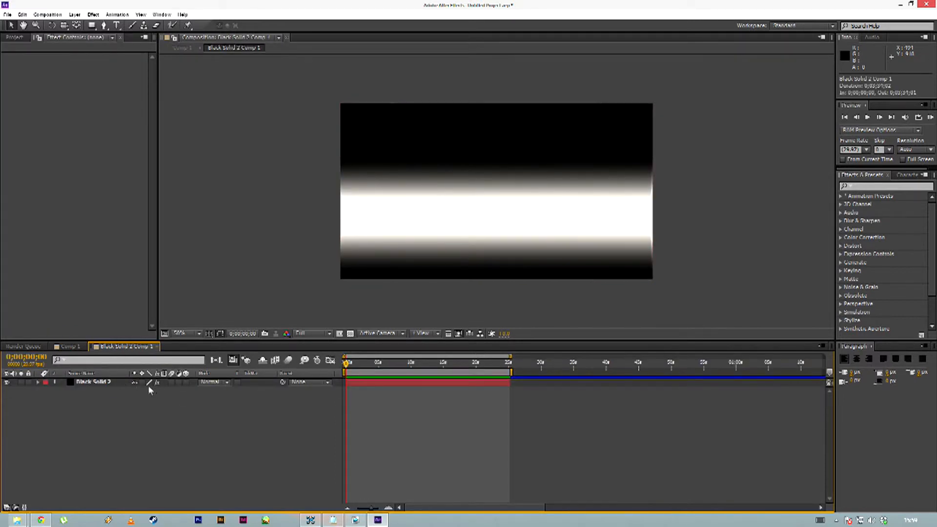
pyautogui.click(81, 382)
pyautogui.click(156, 347)
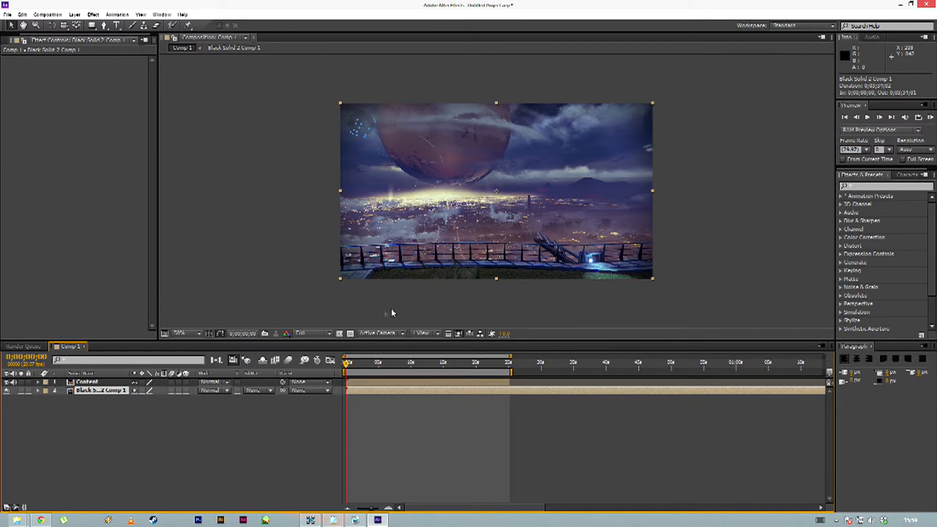
pyautogui.click(6, 382)
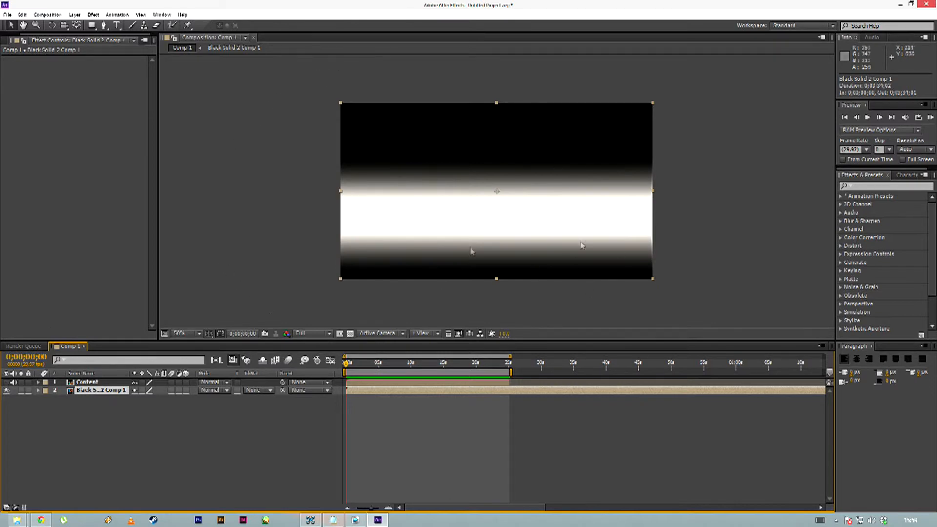
pyautogui.click(6, 382)
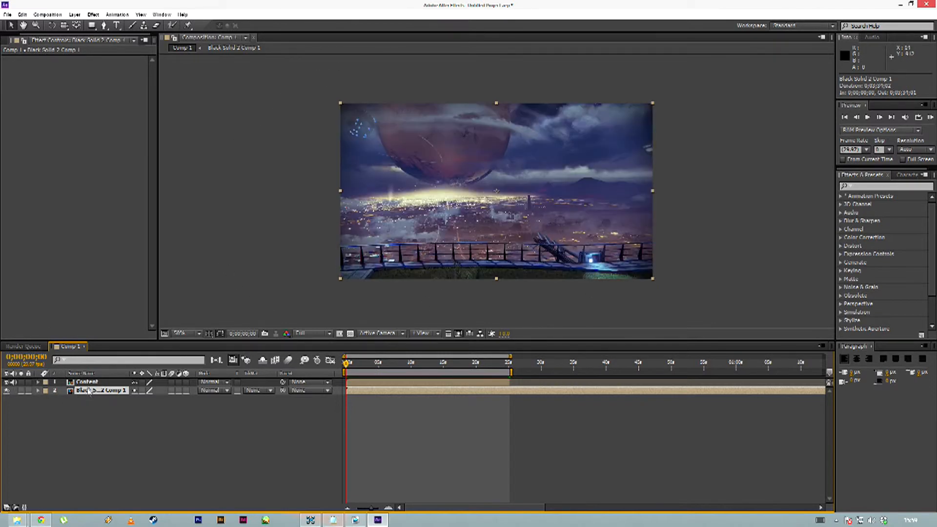
# - Apply the Camera Lens Blur effect to the Content layer
pyautogui.click(95, 382)
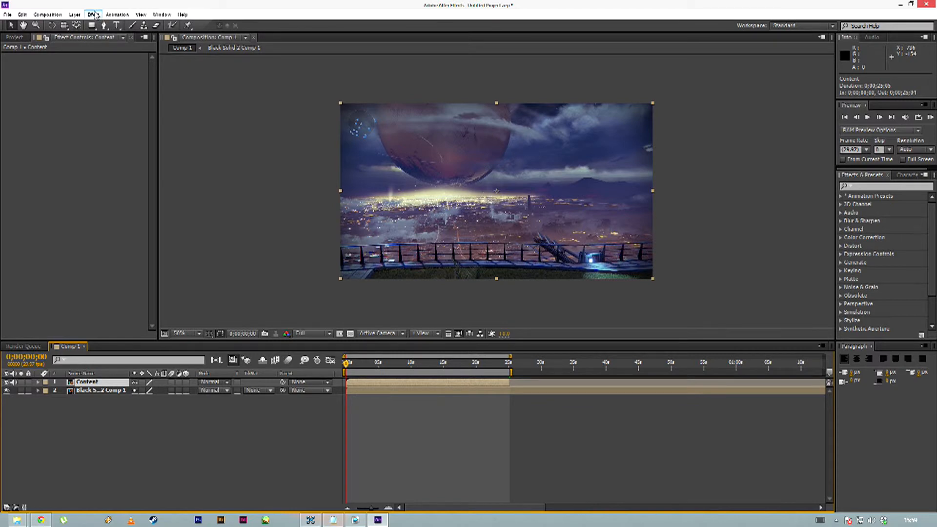
pyautogui.click(97, 15)
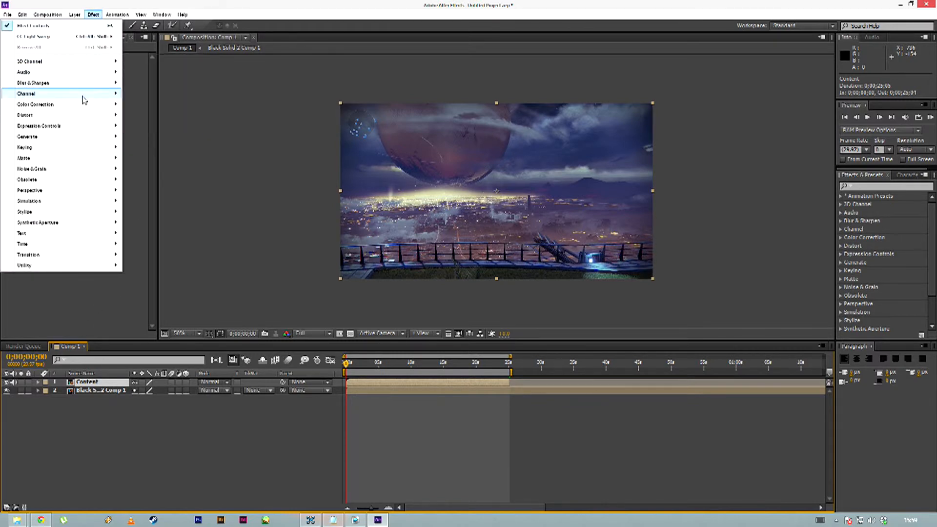
pyautogui.moveTo(83, 83)
pyautogui.click(178, 104)
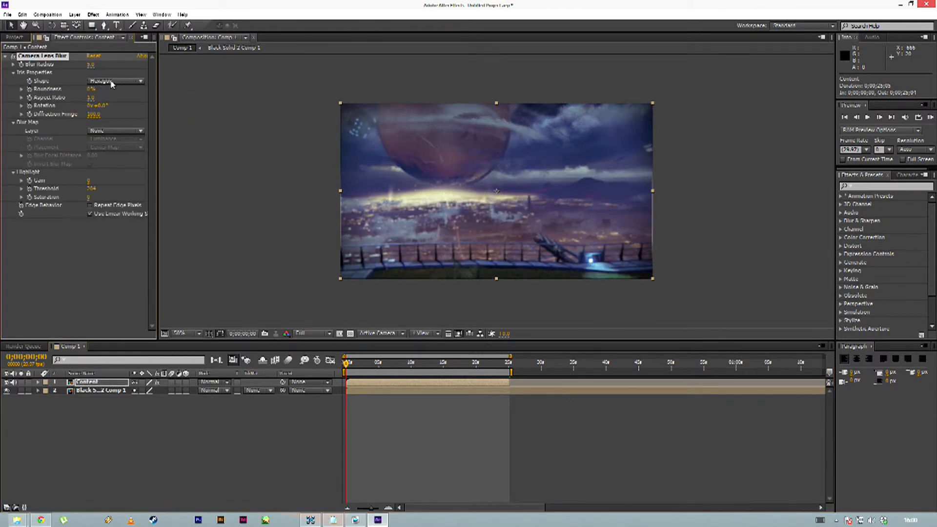
# - Set the Camera Lens Blur iris shape to Heptagon and turn on Repeat Edge Pixels
pyautogui.click(112, 83)
pyautogui.click(112, 125)
pyautogui.click(90, 207)
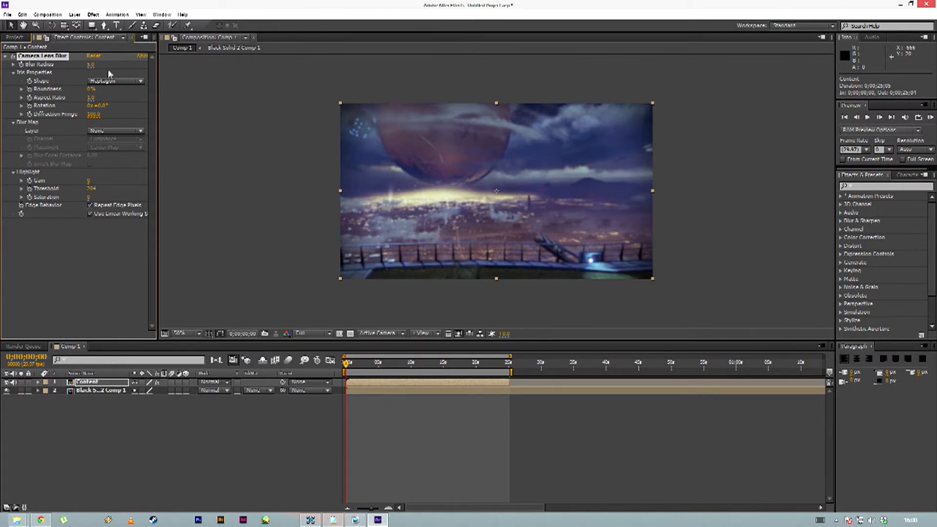
# - Use the Black Solid 2 Comp 1 layer as the Camera Lens Blur's blur map and invert the map
pyautogui.click(111, 132)
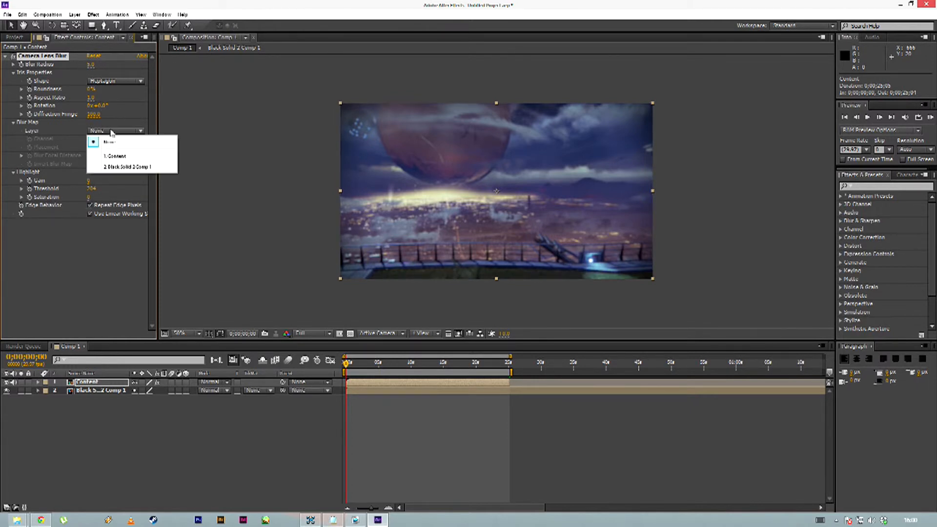
pyautogui.click(119, 167)
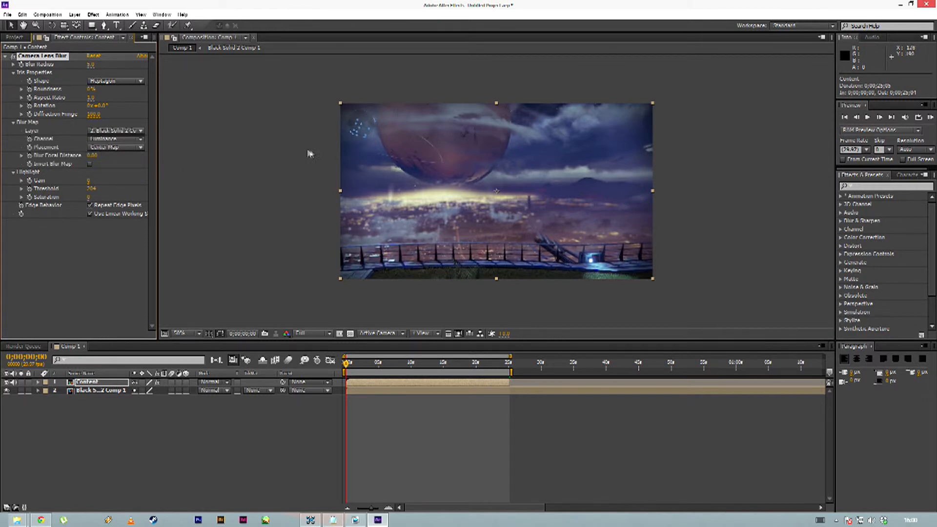
pyautogui.click(110, 132)
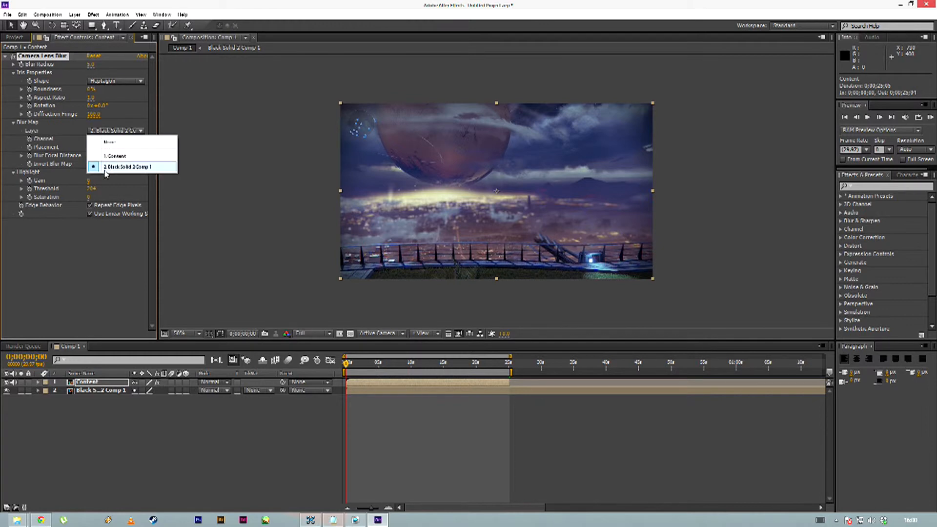
pyautogui.click(106, 169)
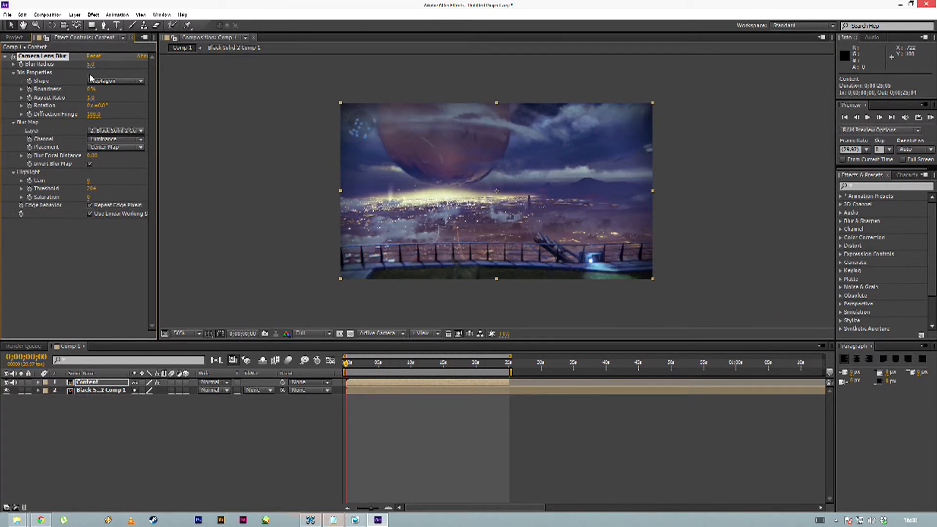
# - Raise the Camera Lens Blur radius to about 17 and check the blurred areas up close
pyautogui.moveTo(91, 68); pyautogui.dragTo(101, 68)
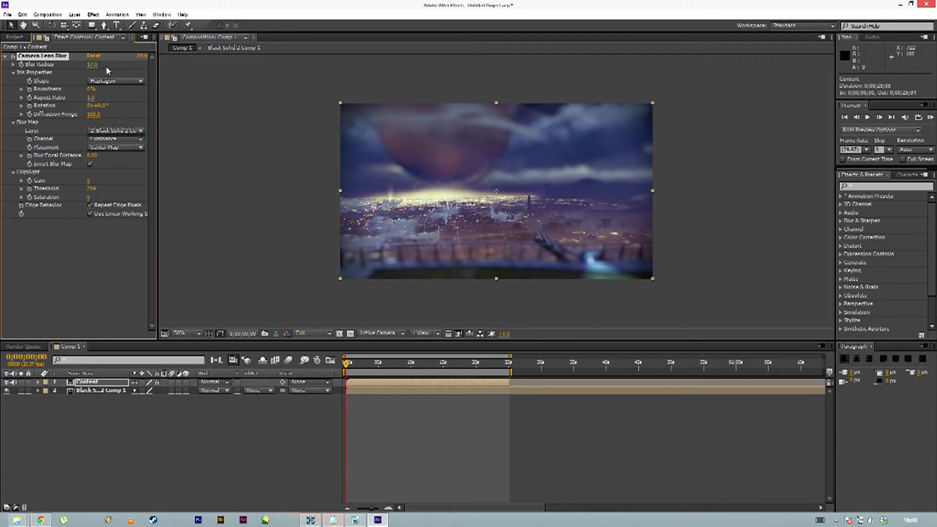
pyautogui.scroll(1, 511, 214)
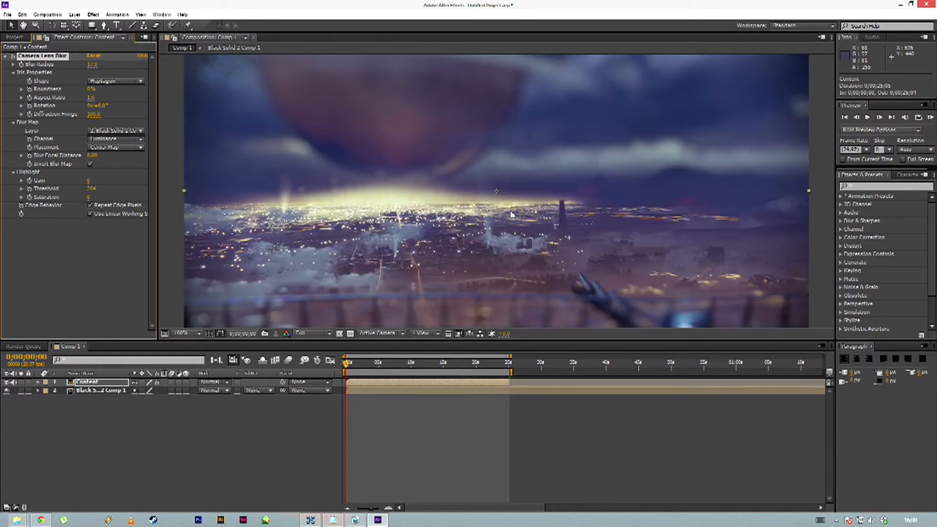
pyautogui.scroll(-1, 598, 215)
pyautogui.scroll(1, 596, 214)
pyautogui.moveTo(597, 213); pyautogui.dragTo(589, 175)
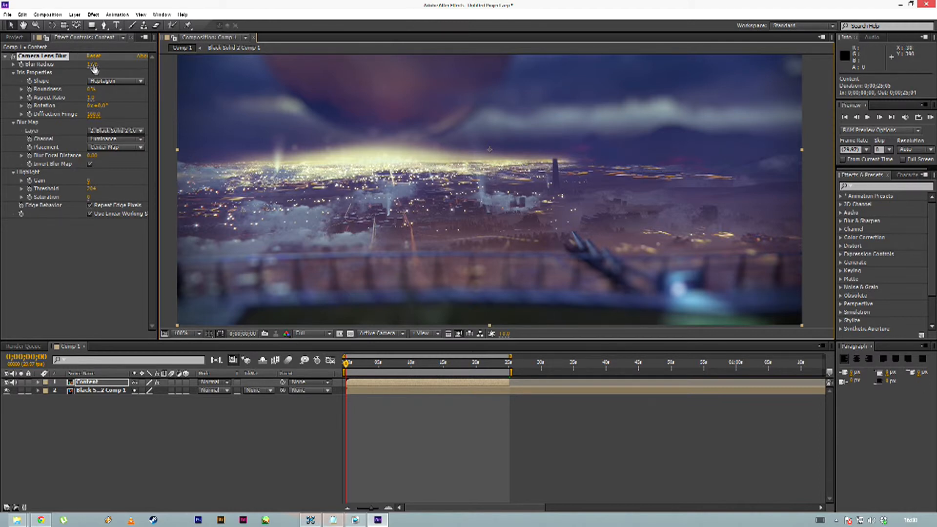
# - Try a stronger Camera Lens Blur radius of about 27 and examine the result at closer magnification
pyautogui.moveTo(92, 65); pyautogui.dragTo(98, 63)
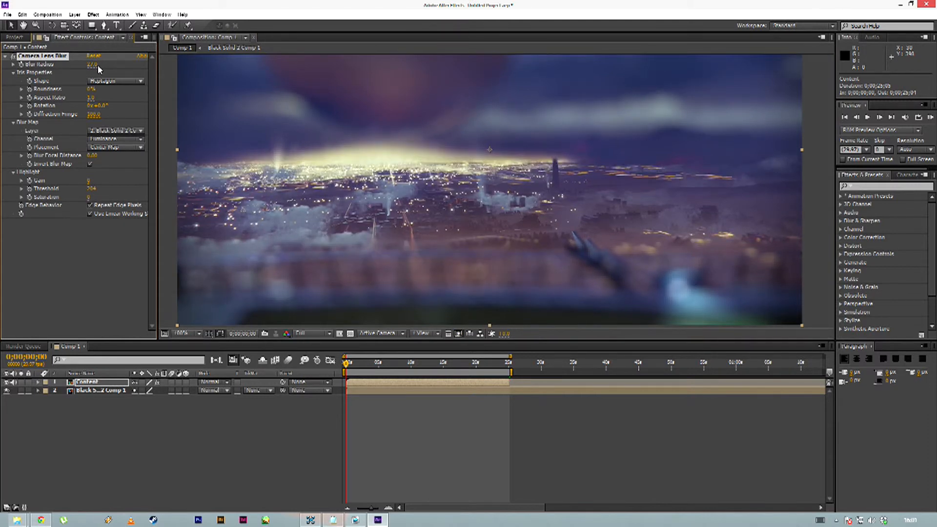
pyautogui.press('.')
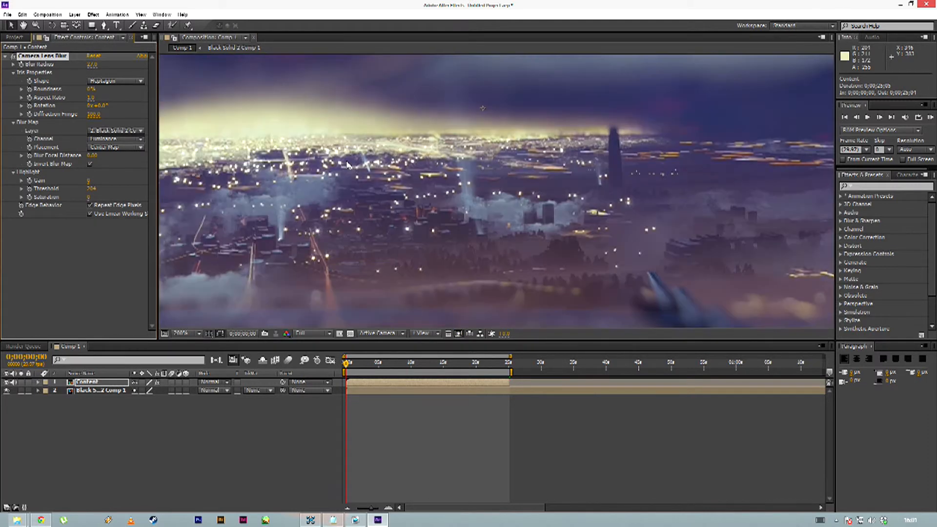
pyautogui.press(',')
pyautogui.press(',')
pyautogui.press('.')
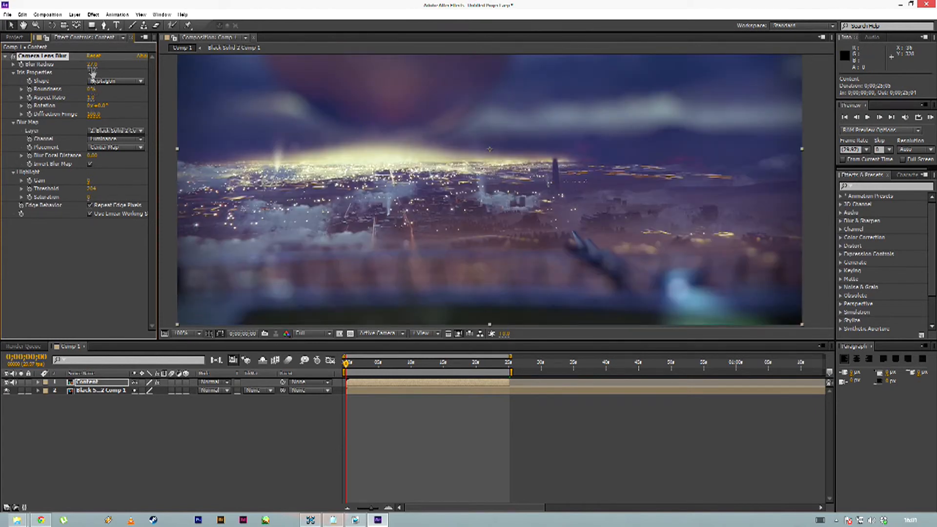
# - Set the Camera Lens Blur radius to about 15 and its highlight threshold to 255
pyautogui.moveTo(92, 65); pyautogui.dragTo(87, 67)
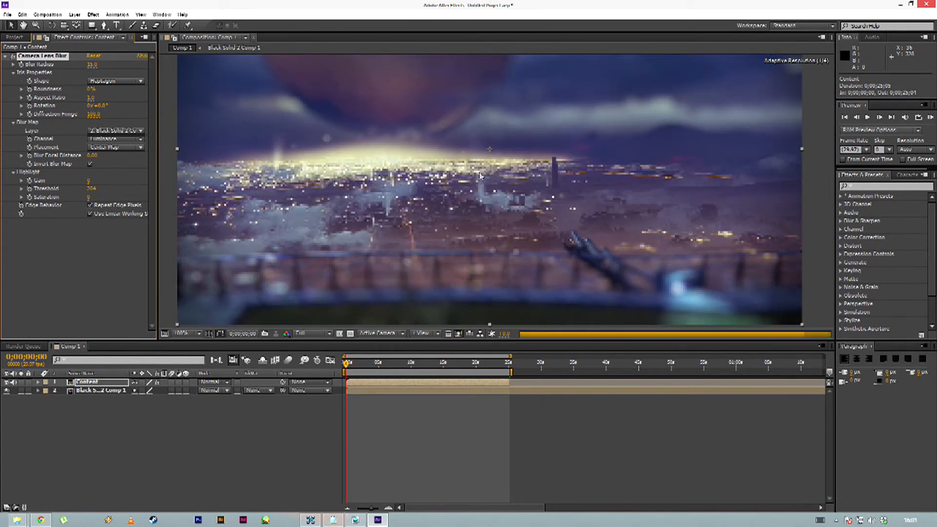
pyautogui.press(',')
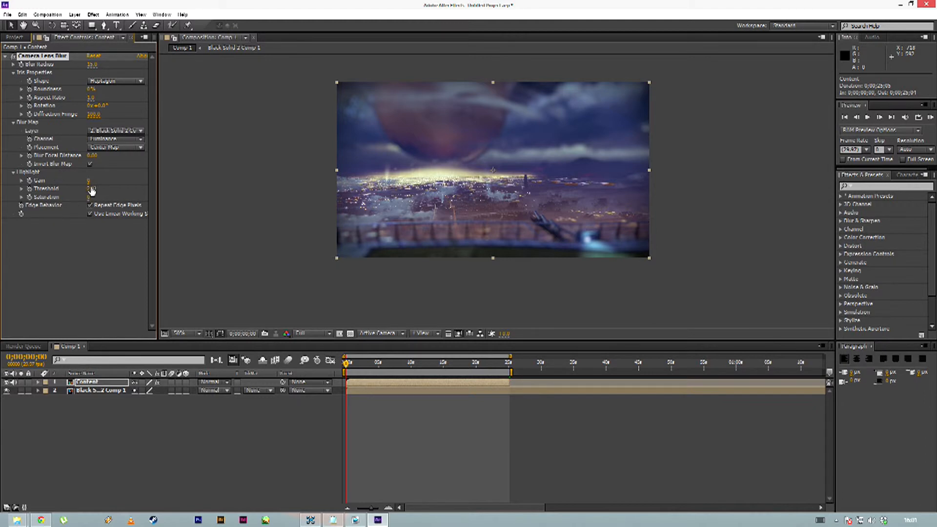
pyautogui.moveTo(92, 188); pyautogui.dragTo(103, 192)
pyautogui.moveTo(93, 188); pyautogui.dragTo(104, 192)
pyautogui.click(128, 81)
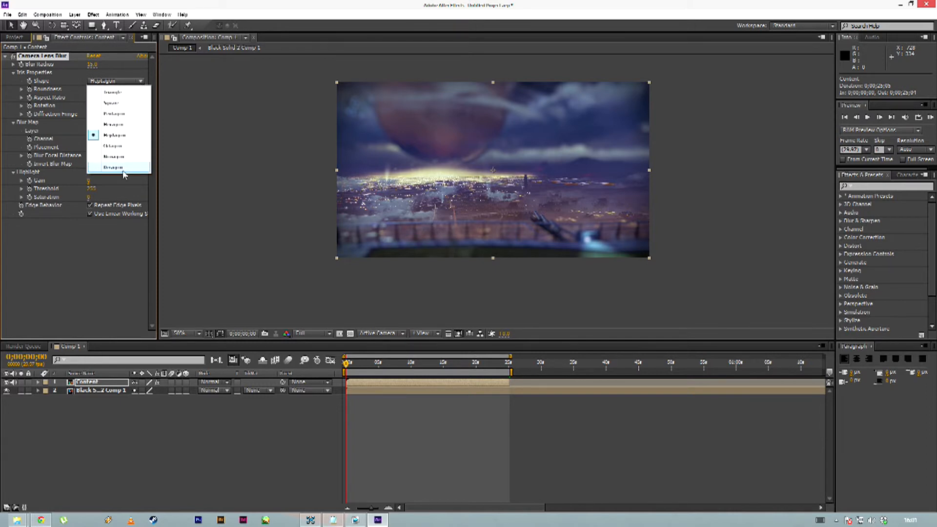
pyautogui.click(207, 101)
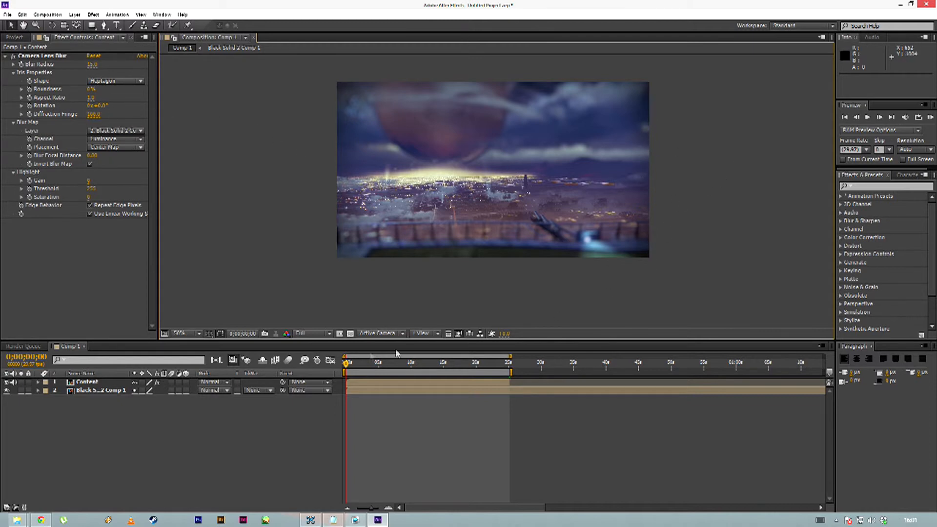
# - Render a short RAM preview of Comp 1 from its start and play it back to check the tilt-shift effect
pyautogui.moveTo(347, 365)
pyautogui.mouseDown()
pyautogui.moveTo(404, 373)
pyautogui.moveTo(347, 374)
pyautogui.mouseUp()
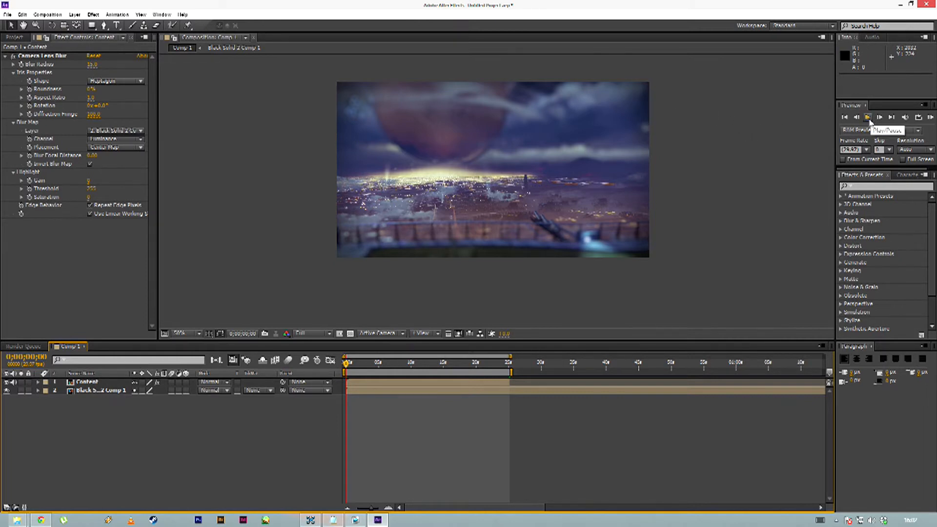
pyautogui.scroll(2, 482, 198)
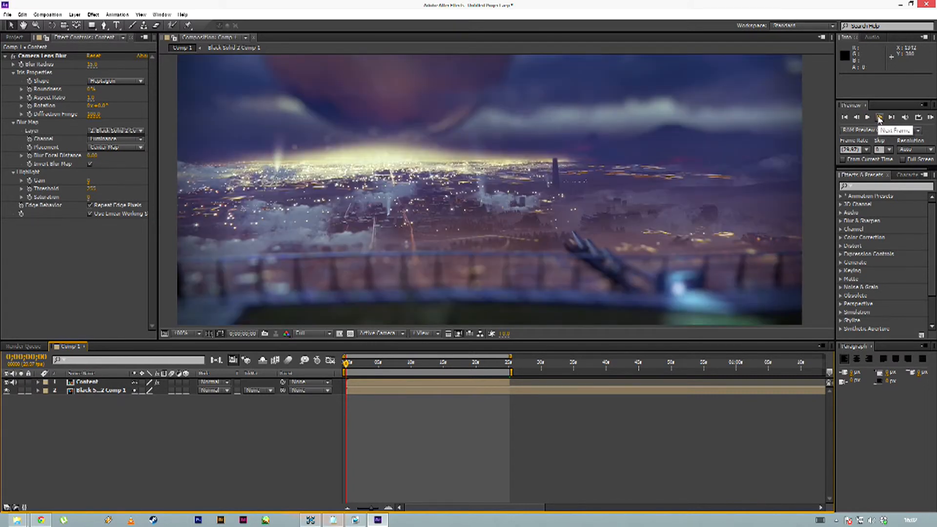
pyautogui.click(894, 133)
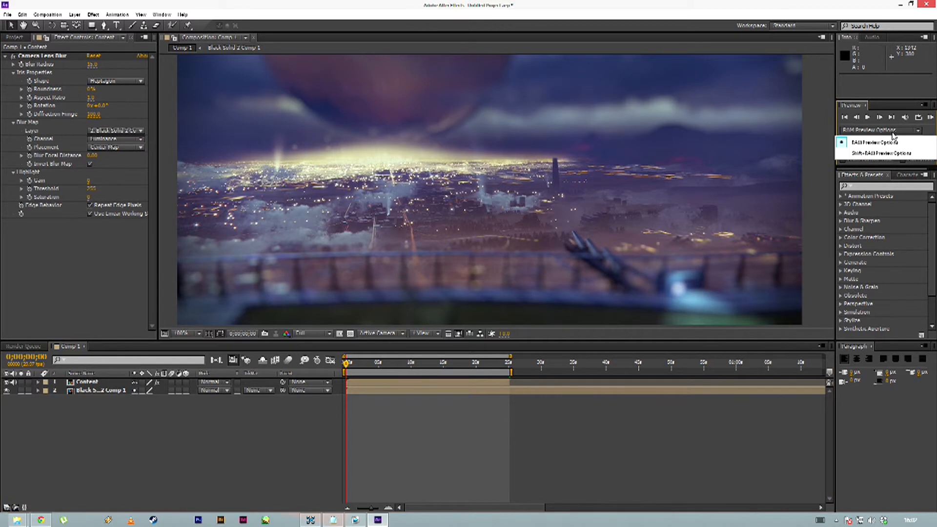
pyautogui.click(893, 142)
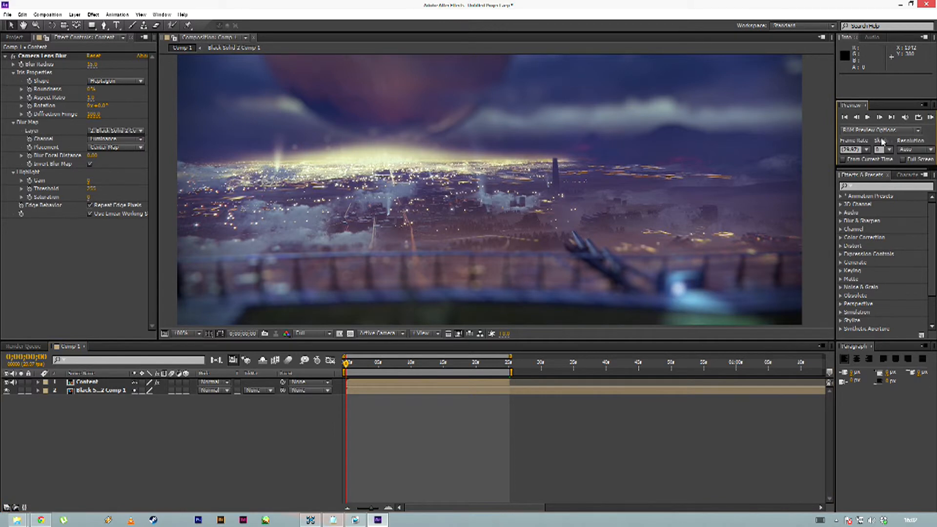
pyautogui.click(932, 118)
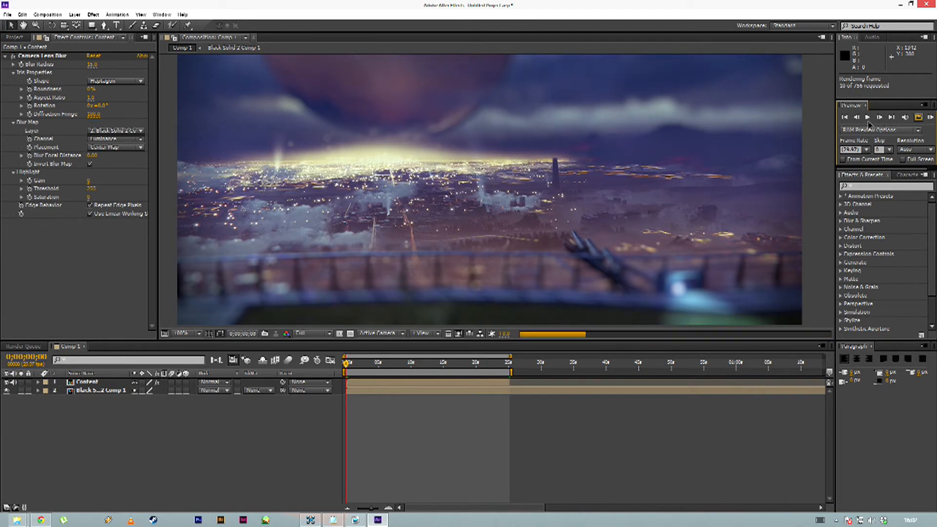
pyautogui.click(929, 118)
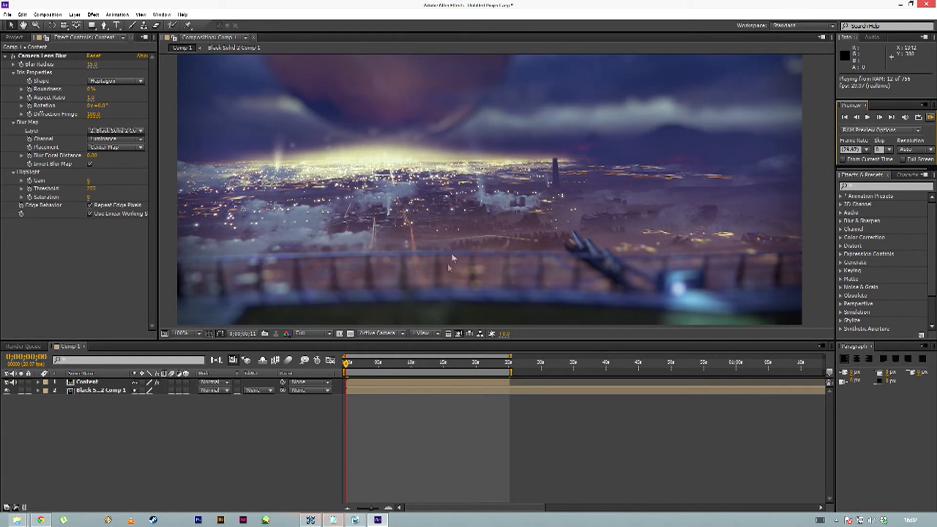
pyautogui.press('space')
pyautogui.scroll(-1, 612, 174)
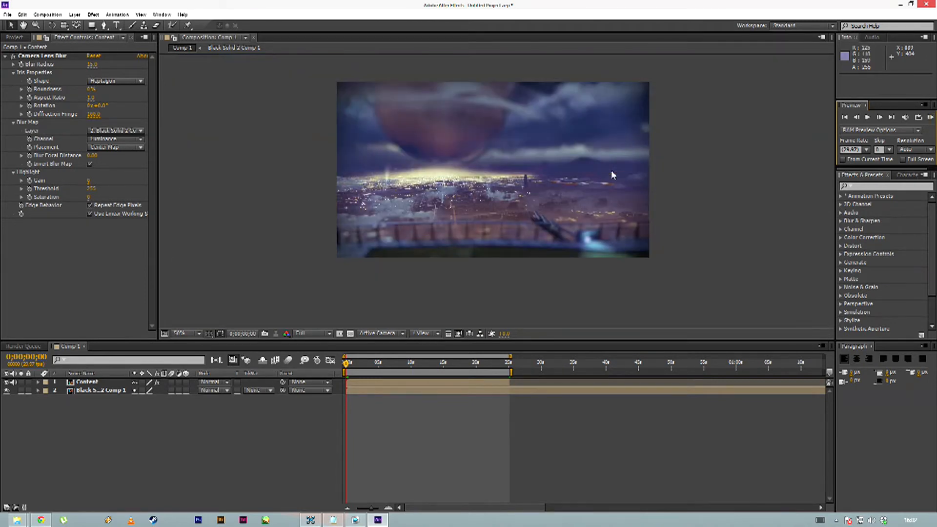
pyautogui.scroll(1, 611, 173)
pyautogui.scroll(-1, 611, 169)
pyautogui.scroll(1, 719, 167)
pyautogui.scroll(-1, 718, 166)
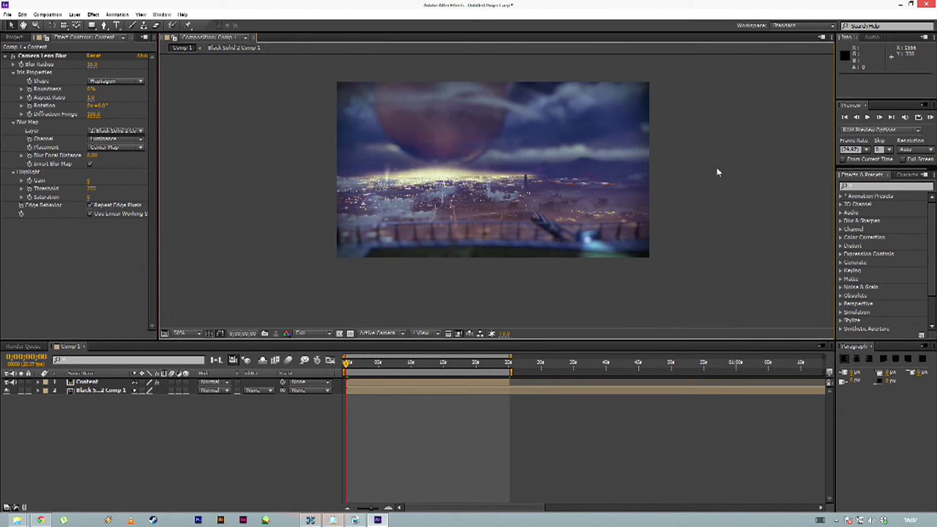